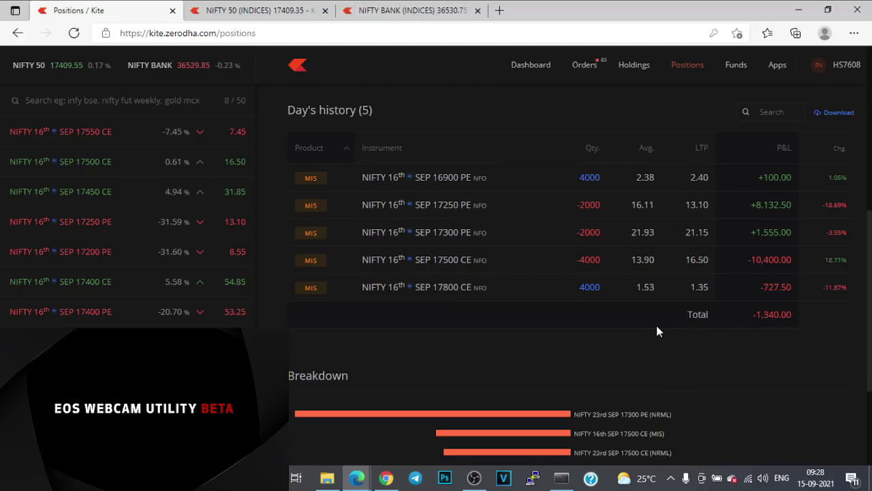
Scroll up to the Positions (9) table and flip the watchlist to page 2 and back to page 1.
scroll(656, 326, up, 3)
scroll(656, 325, up, 3)
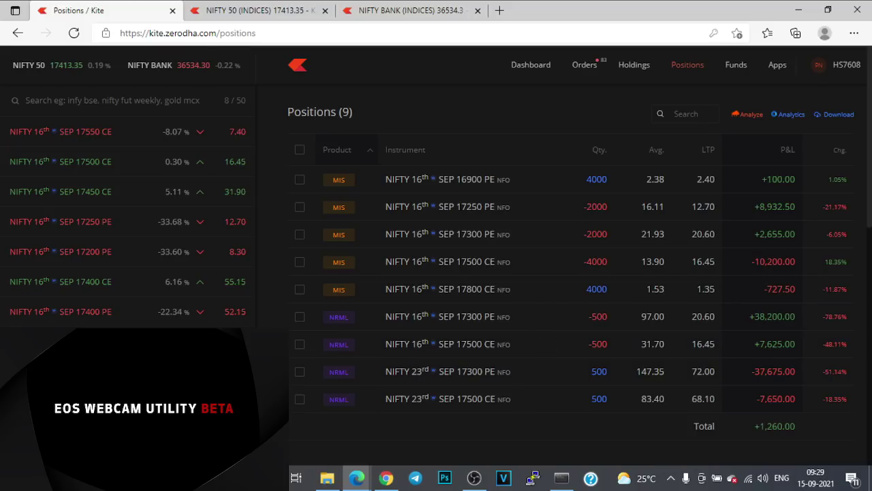
click(41, 453)
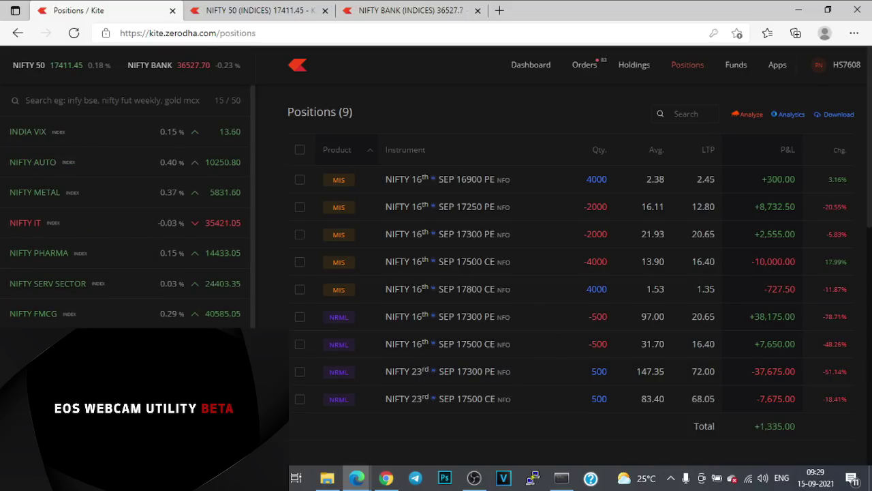
click(21, 453)
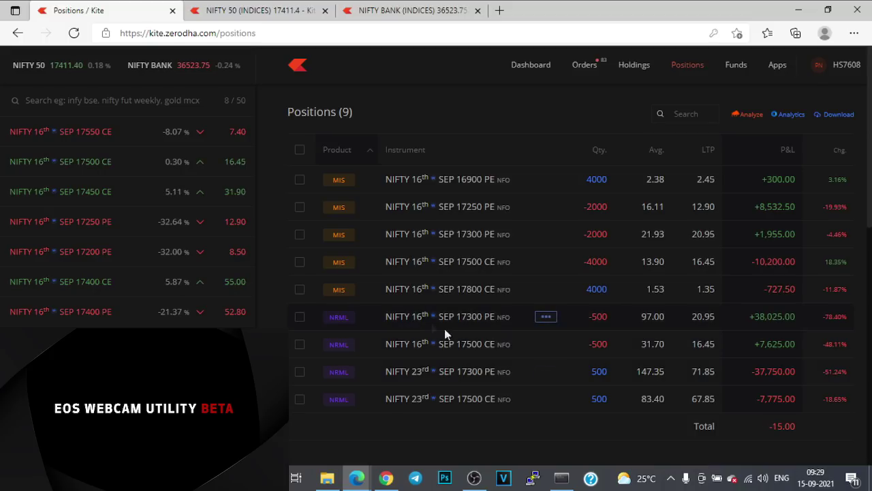
Scroll down to Day's history, showing five MIS NIFTY option trades totalling -940.00.
scroll(457, 340, down, 4)
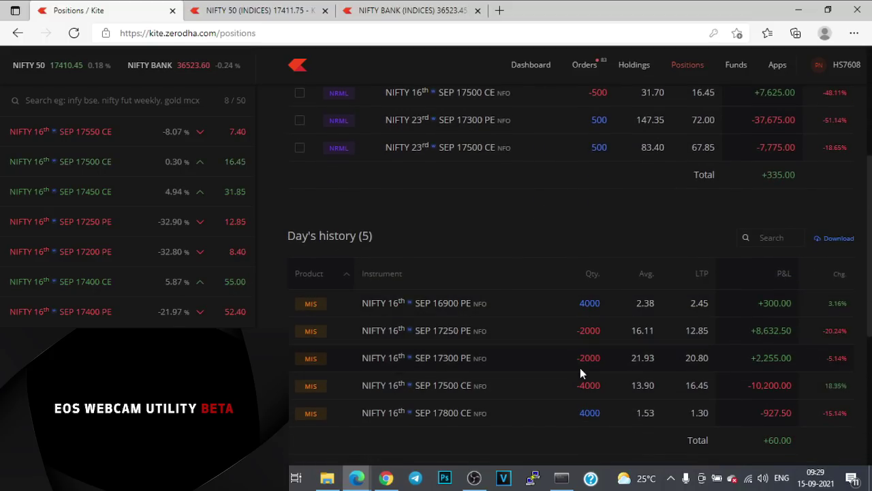
scroll(586, 374, down, 1)
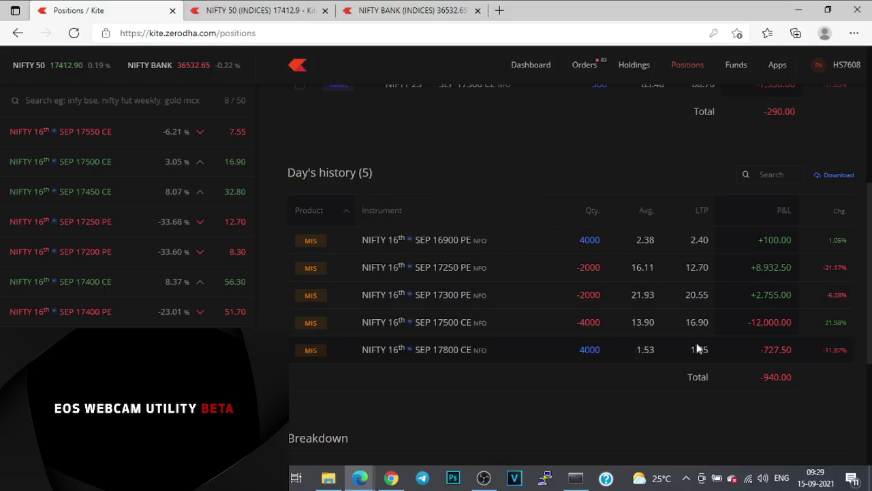
click(259, 11)
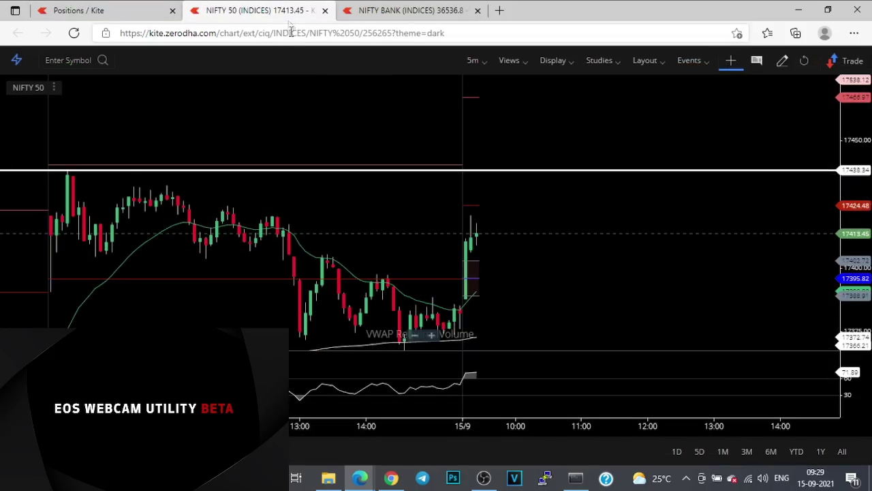
click(76, 12)
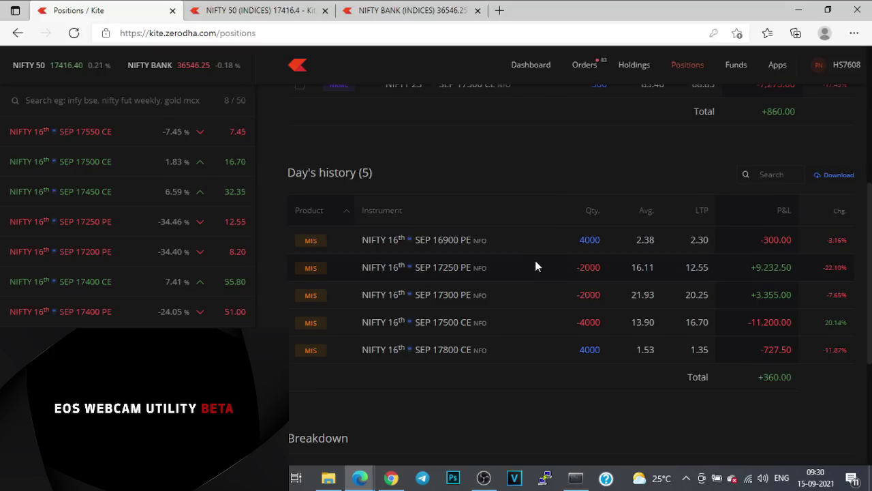
click(259, 11)
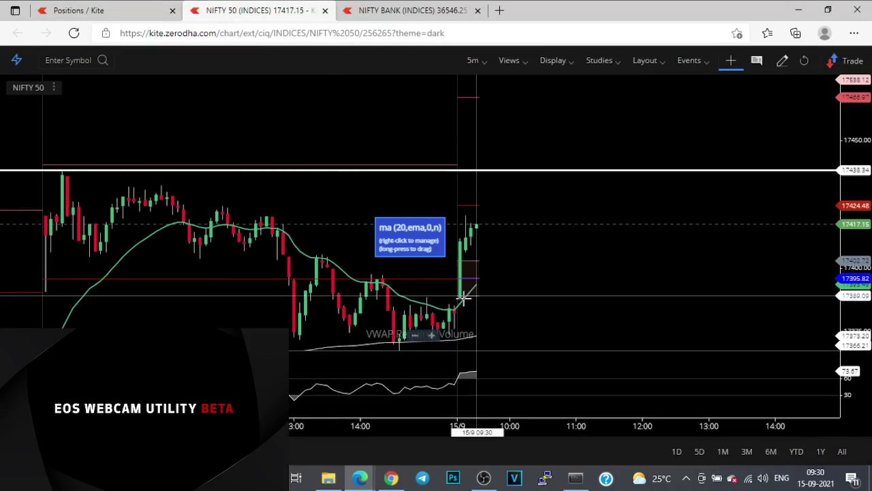
click(136, 10)
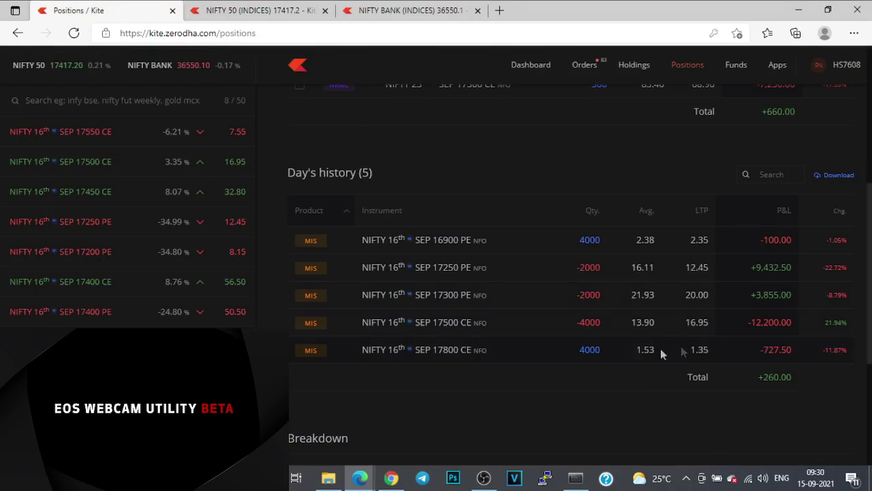
click(222, 8)
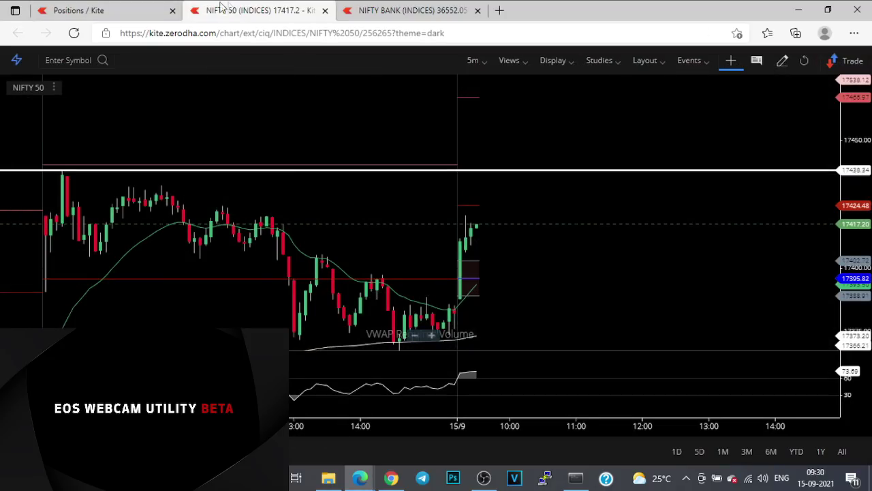
click(120, 11)
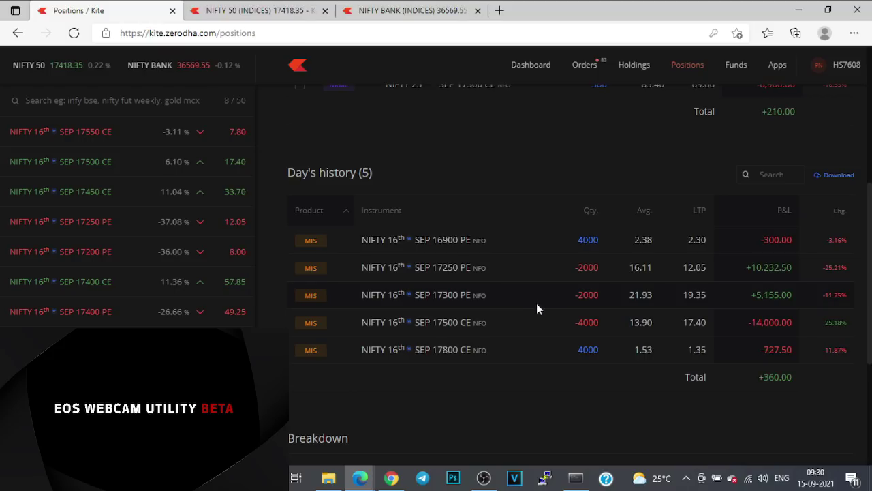
click(274, 8)
Shift the level line on the NIFTY chart, then check the chart and Positions page again.
drag(481, 164, 480, 170)
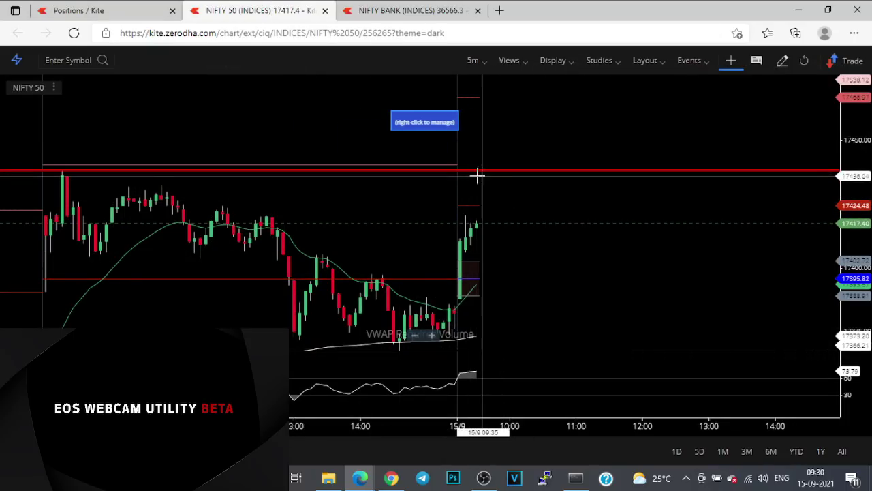
click(123, 10)
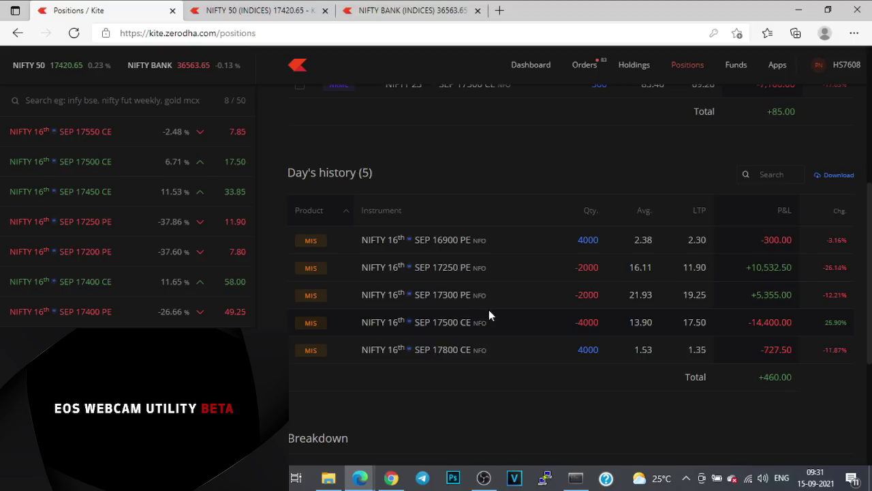
click(259, 10)
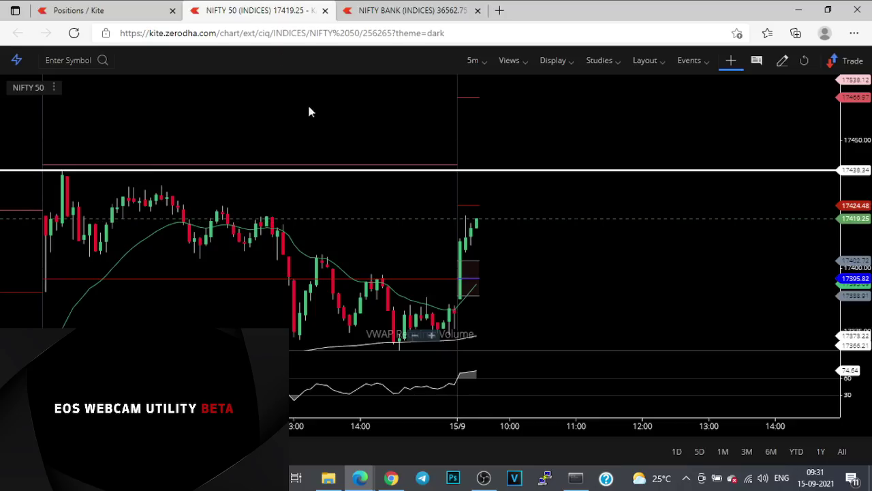
click(63, 8)
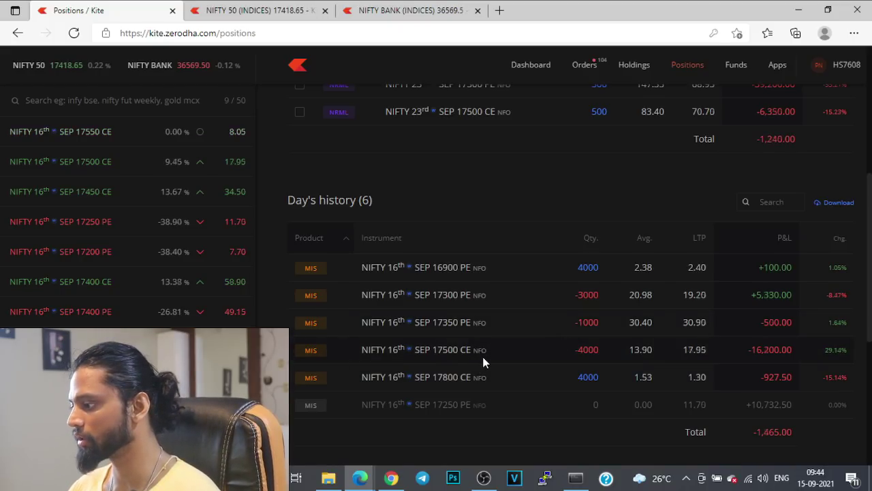
click(276, 10)
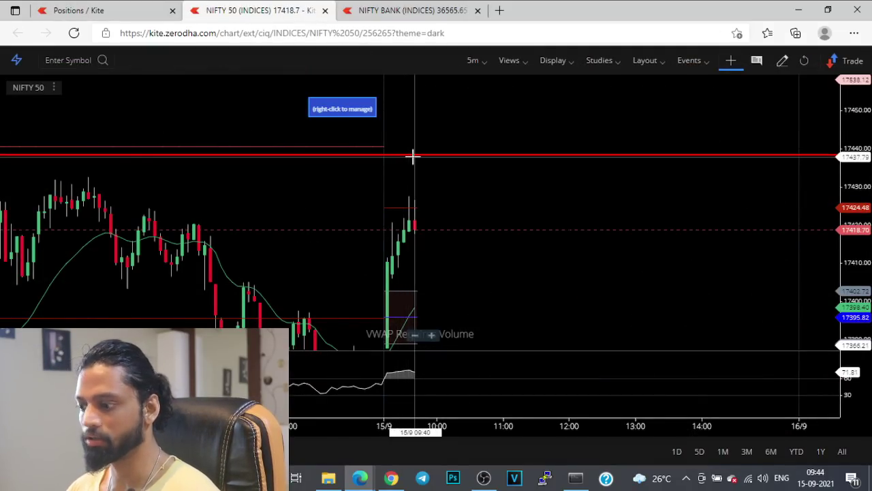
scroll(385, 218, down, 2)
scroll(385, 218, down, 3)
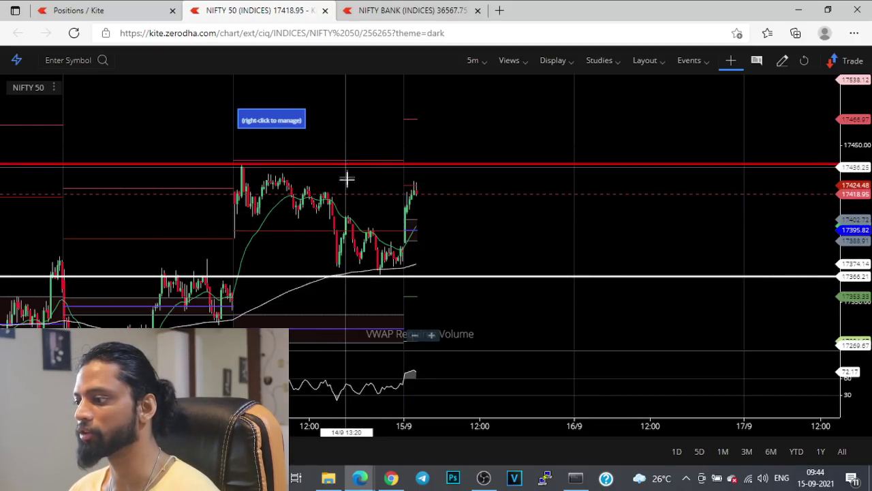
scroll(352, 204, up, 3)
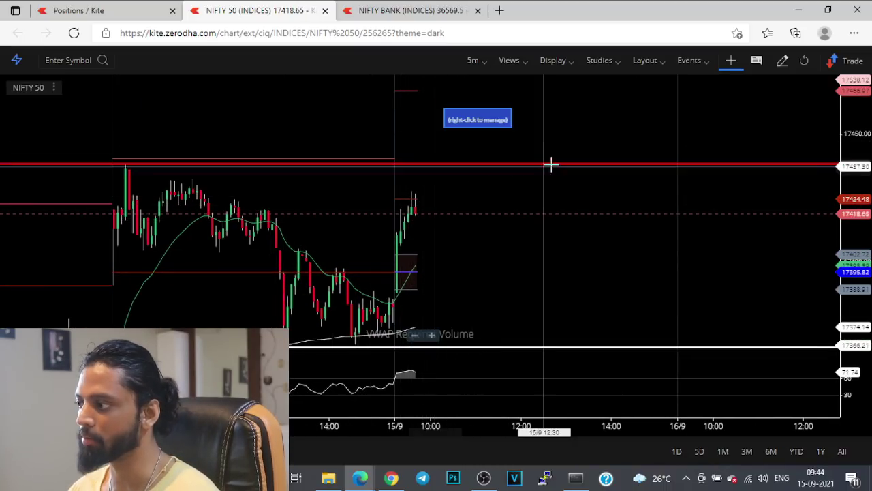
scroll(438, 171, down, 5)
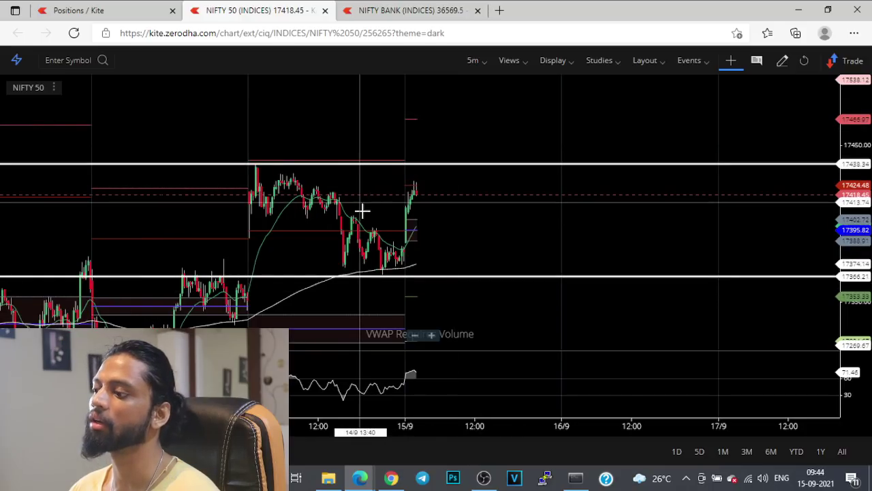
drag(362, 211, 339, 269)
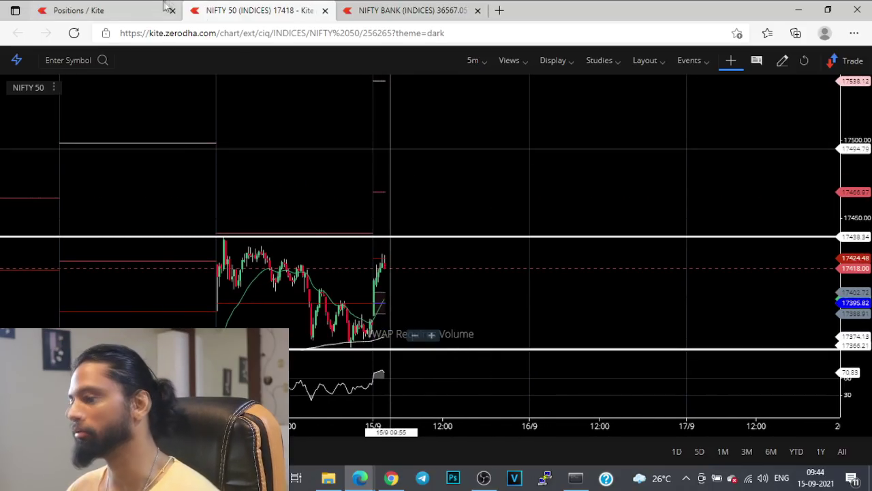
click(140, 8)
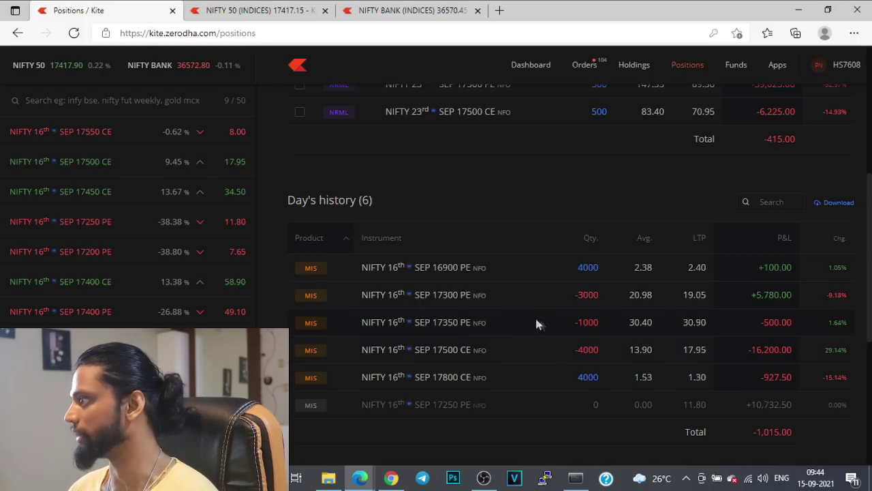
Mark the 17300 PE last price and the 17350 PE (-1000) and 17300 PE (-3000) quantities.
click(269, 11)
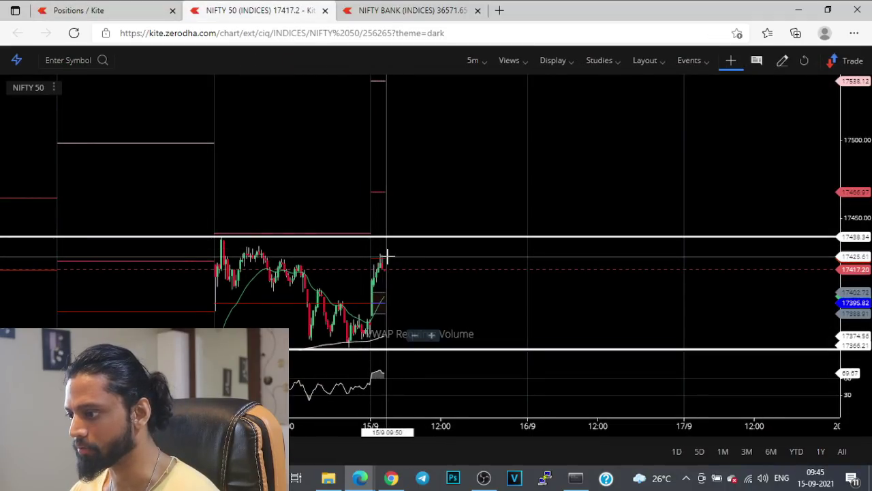
click(93, 8)
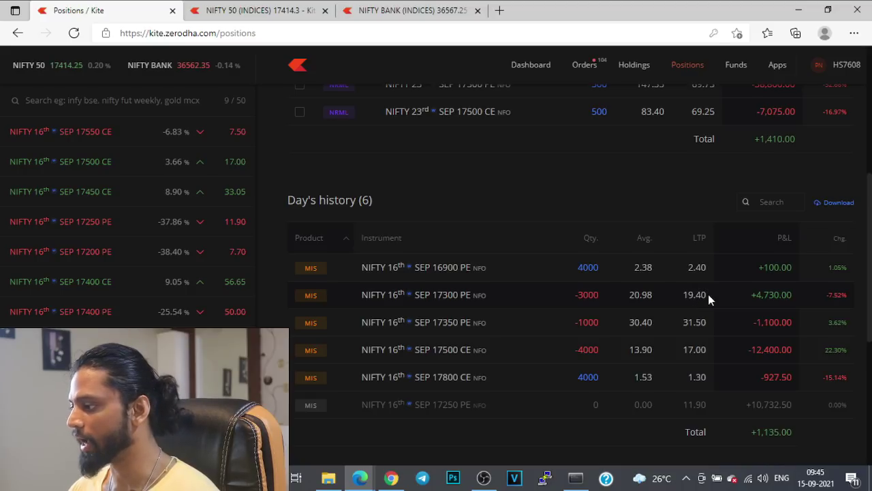
mouse_move(701, 294)
mouse_down()
mouse_move(684, 294)
mouse_move(709, 301)
mouse_up()
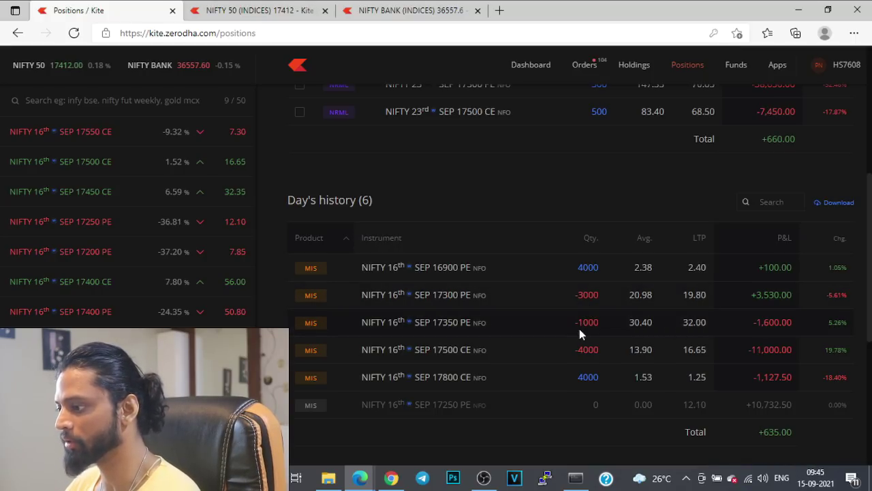
drag(576, 323, 602, 321)
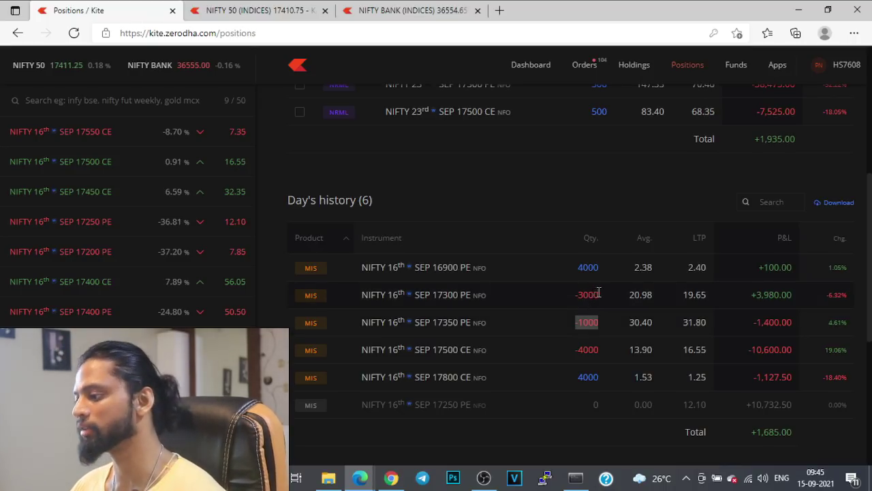
drag(600, 295, 572, 295)
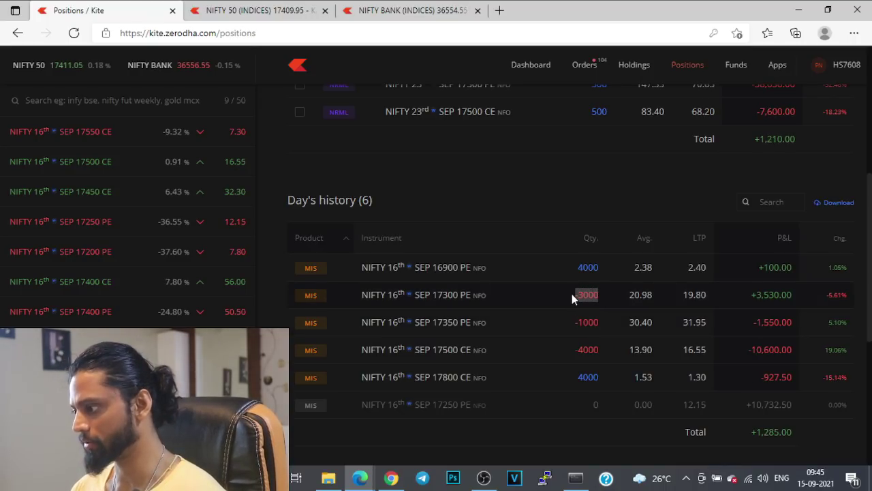
Clear the quantity mark, mark the 17500 CE last traded price, and switch to the NIFTY 50 chart.
click(493, 181)
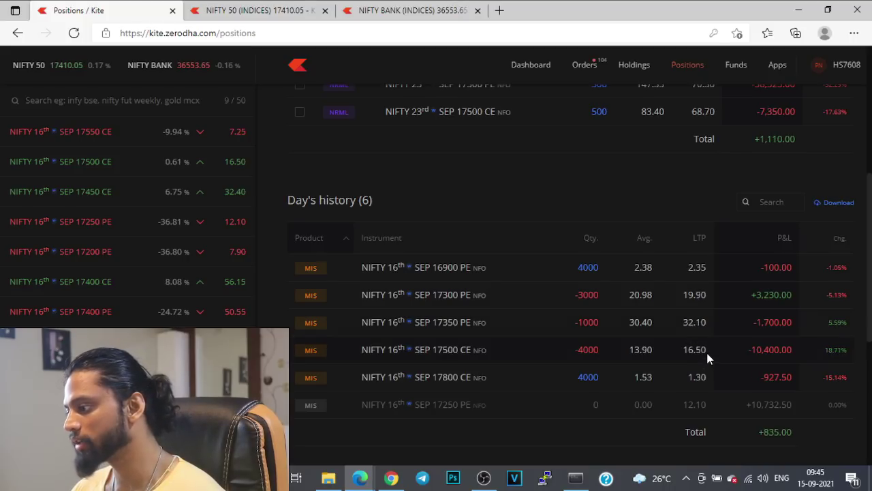
drag(706, 352, 679, 355)
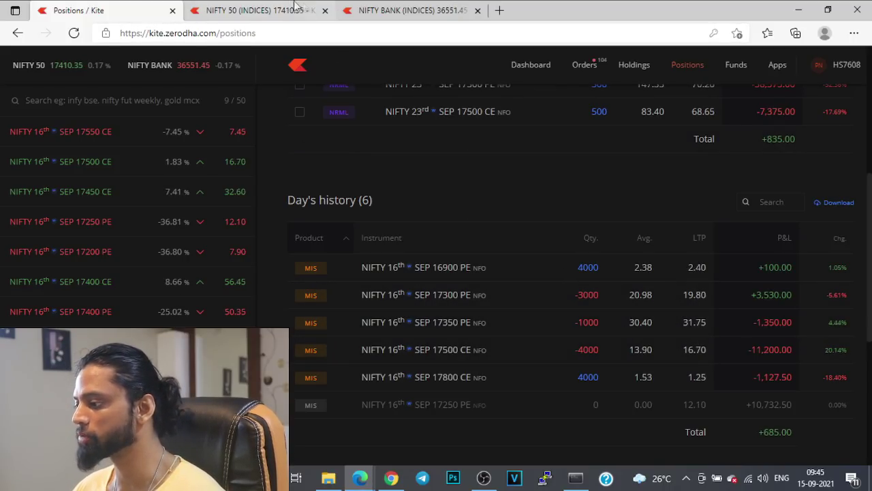
click(296, 11)
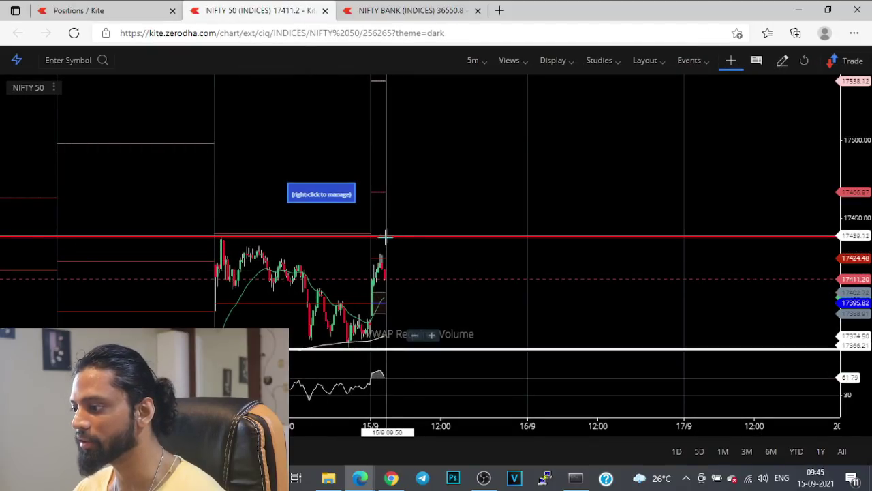
Nudge the red level line on the NIFTY 50 chart slightly lower and return to Positions.
drag(383, 235, 383, 237)
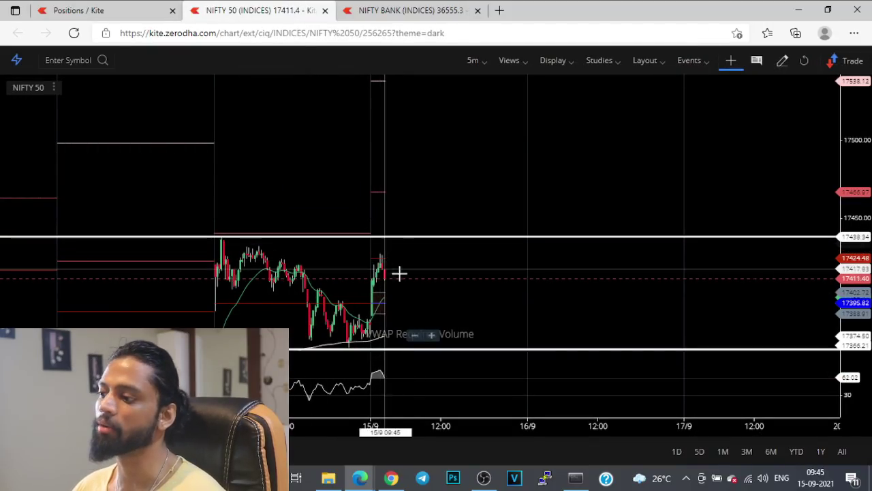
click(130, 10)
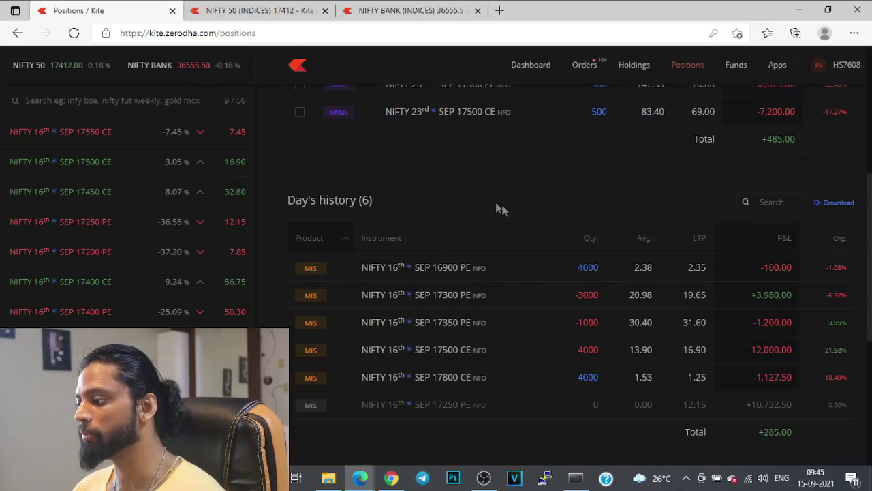
click(202, 9)
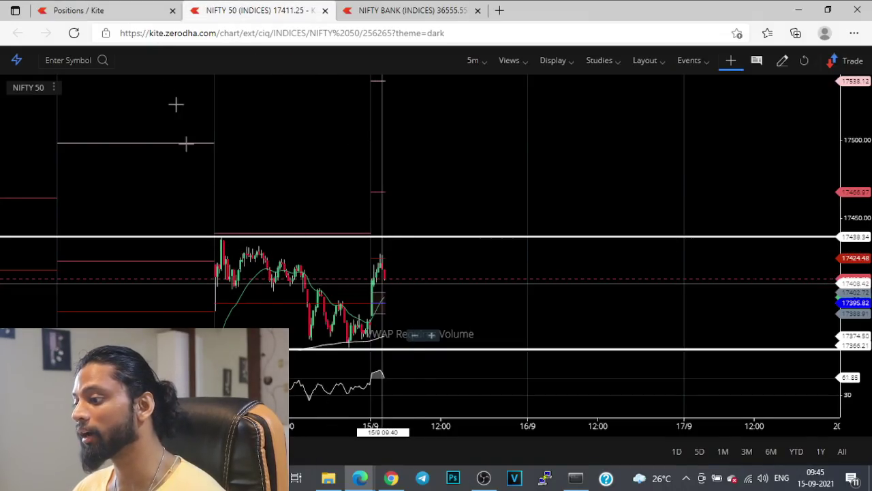
click(129, 10)
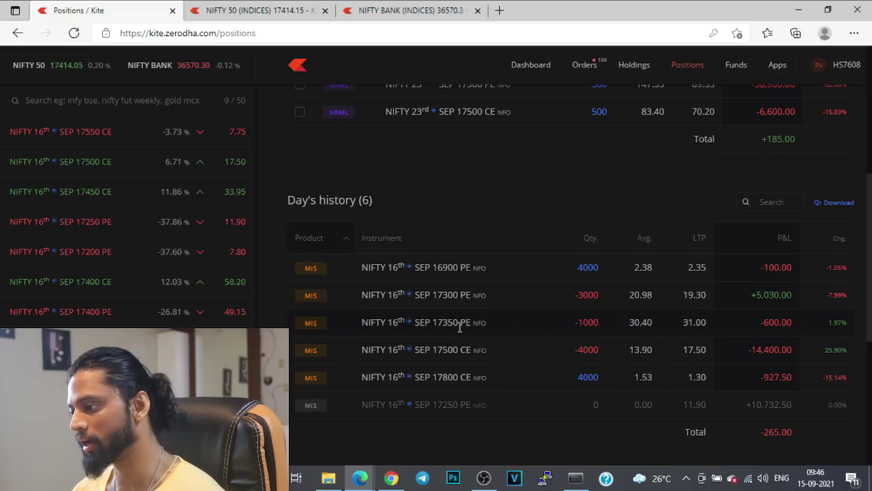
Highlight the 17350 PE row's quantity and prices, then just its last traded price.
drag(629, 320, 720, 331)
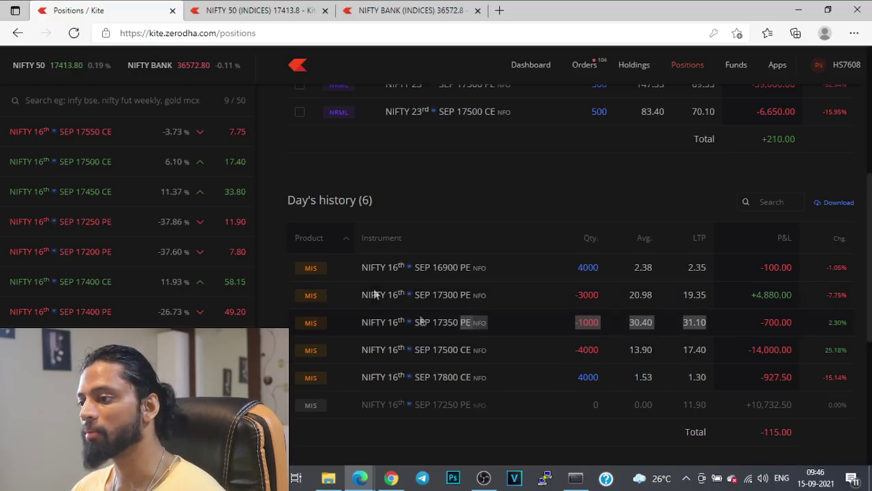
click(289, 10)
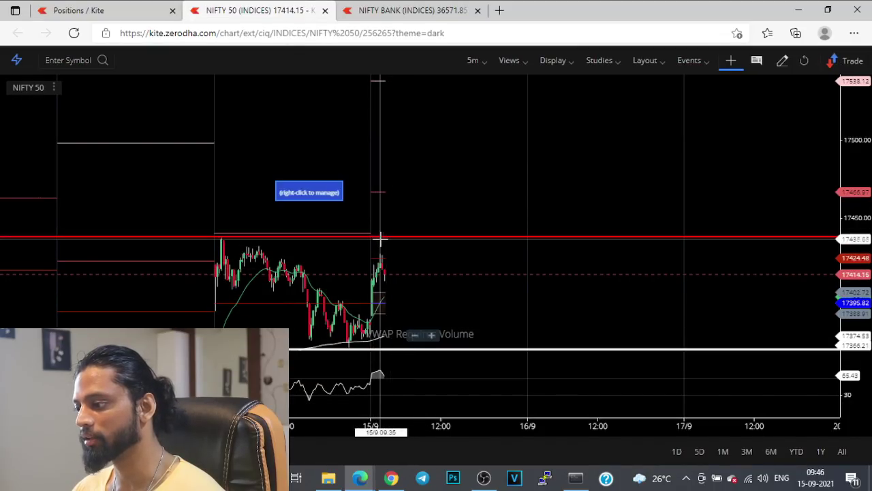
click(98, 19)
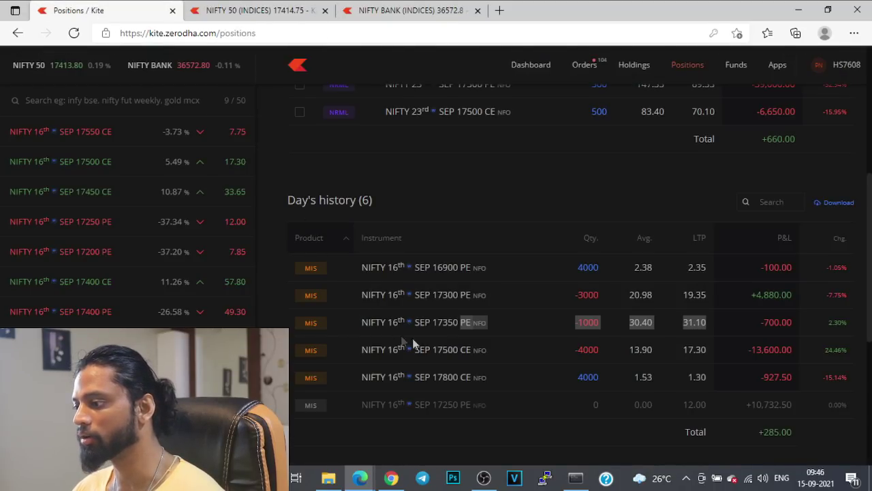
click(511, 325)
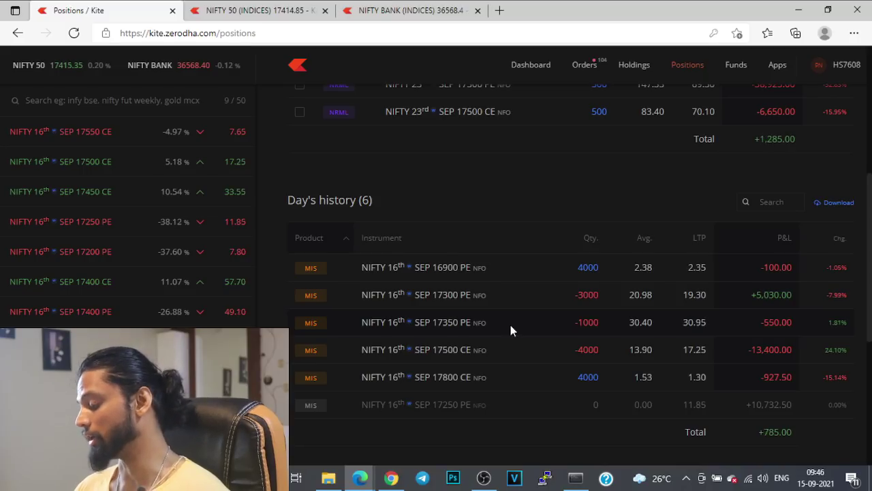
double_click(706, 323)
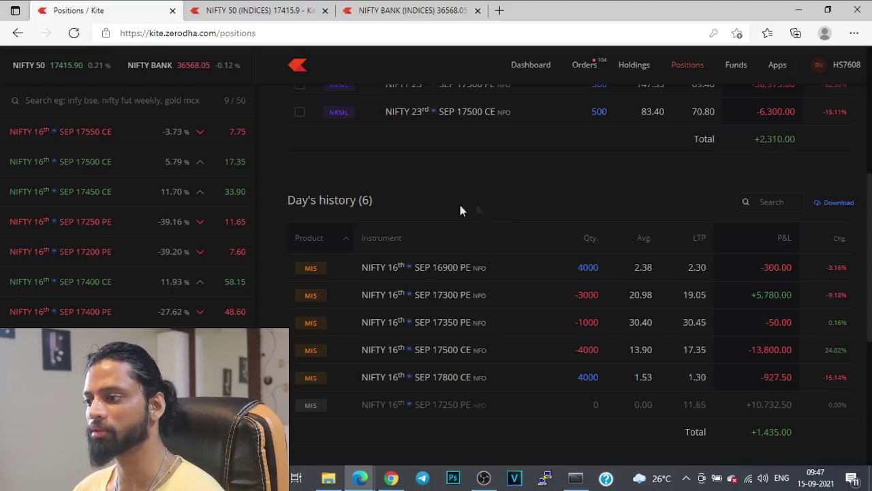
click(224, 10)
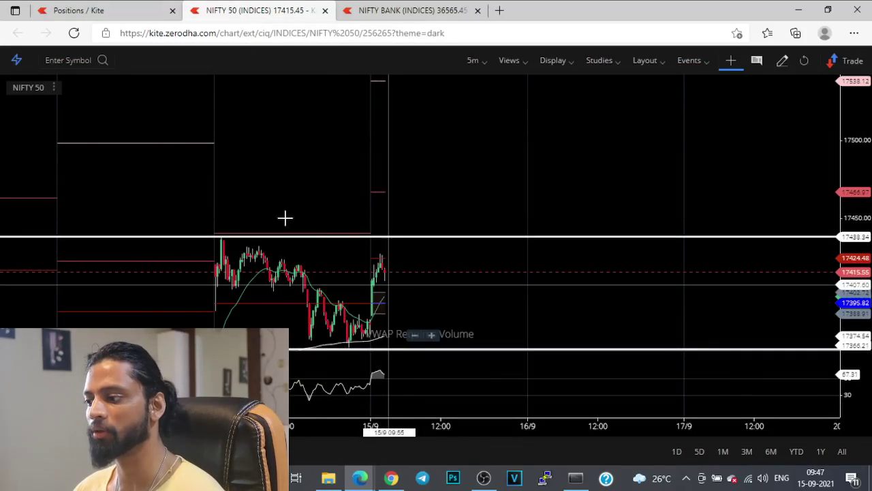
click(98, 10)
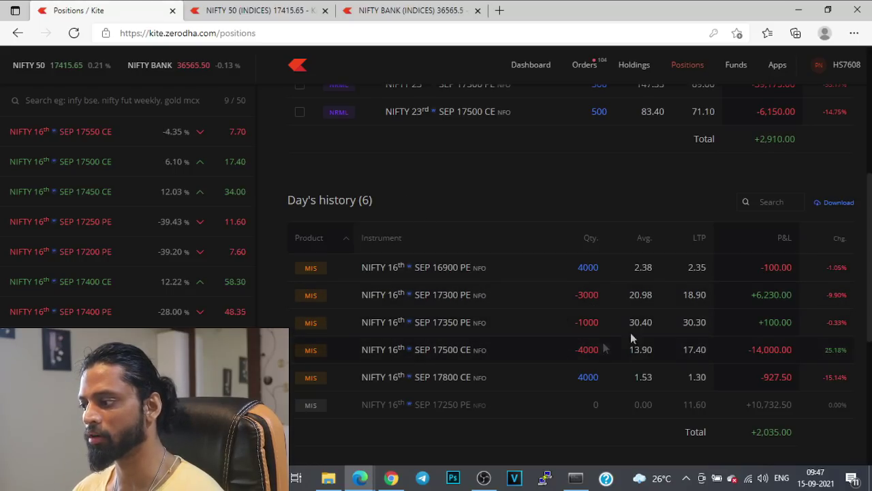
Check margin on the Funds page, then scroll Positions to the +1,285.00 Day's history.
click(743, 66)
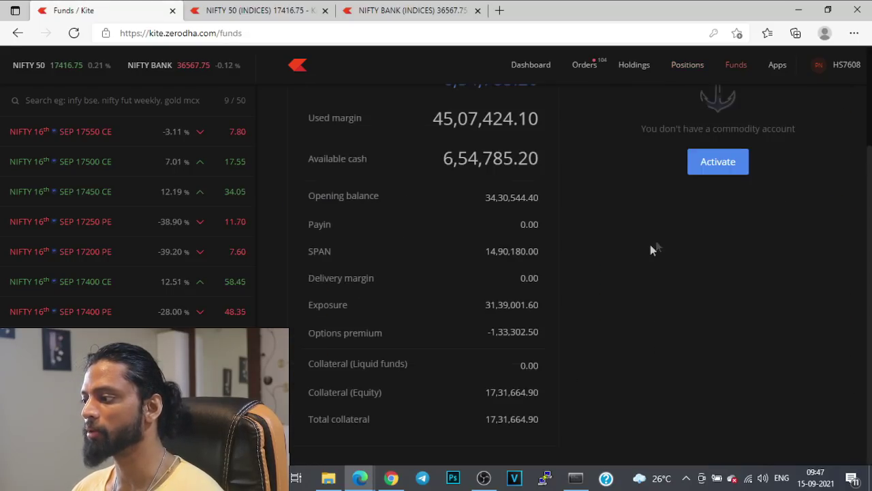
scroll(650, 246, up, 2)
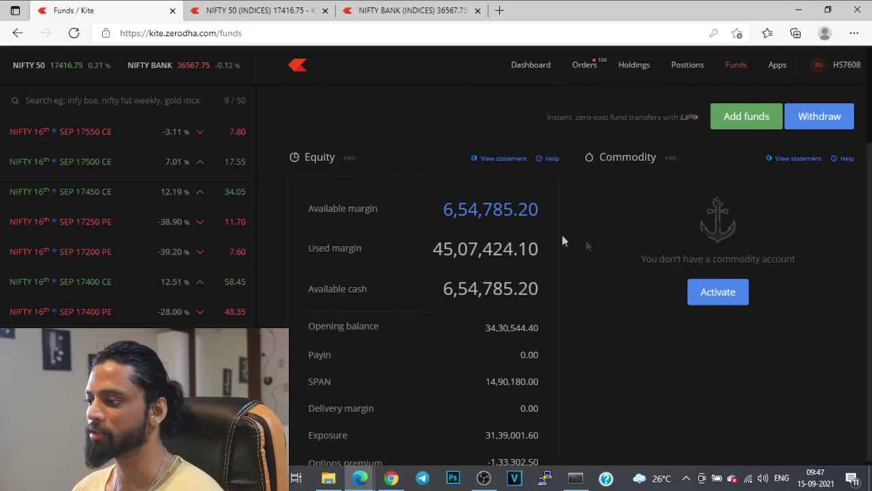
click(689, 66)
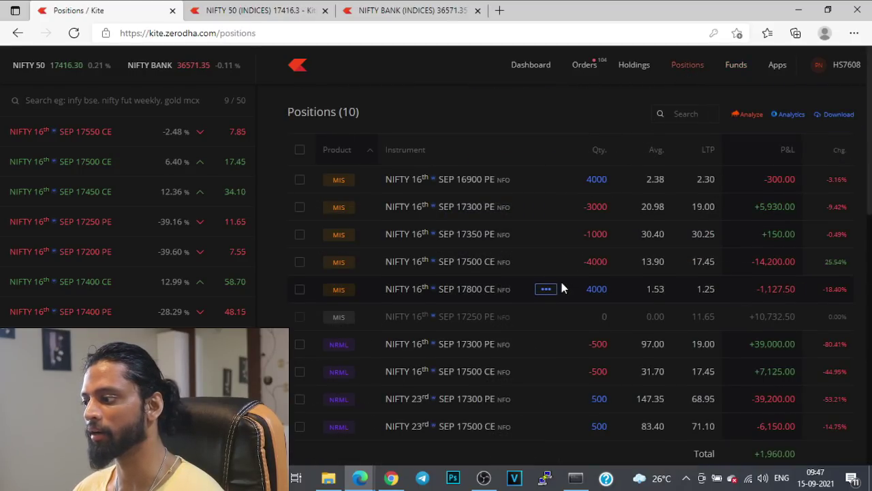
scroll(561, 283, down, 3)
scroll(569, 314, down, 2)
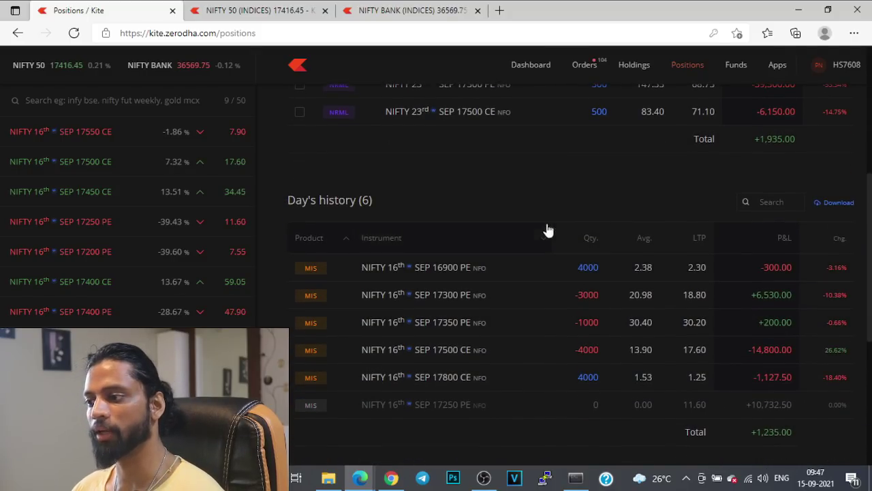
scroll(552, 218, up, 1)
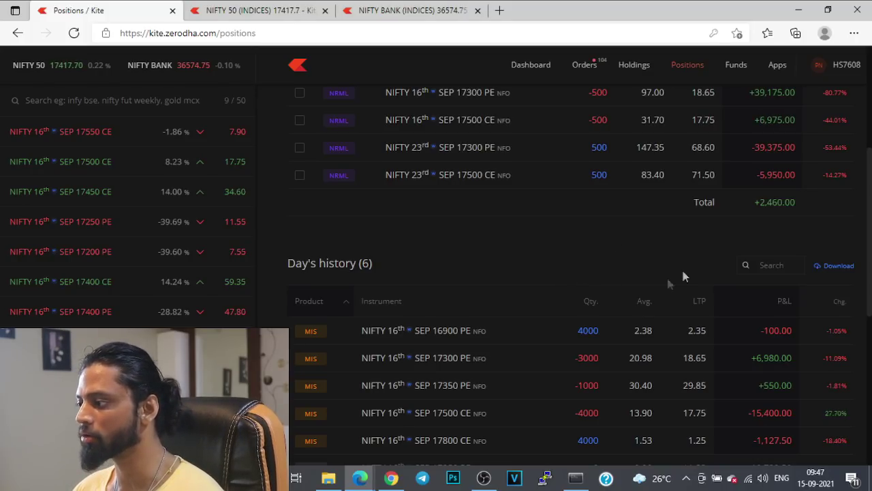
scroll(611, 279, down, 2)
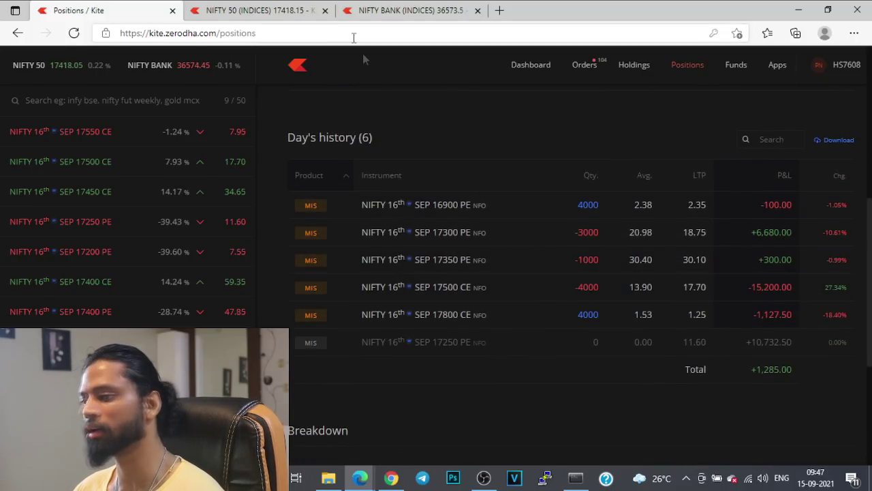
Flip from Positions to the NIFTY 50 chart, back, and to the chart again.
click(261, 8)
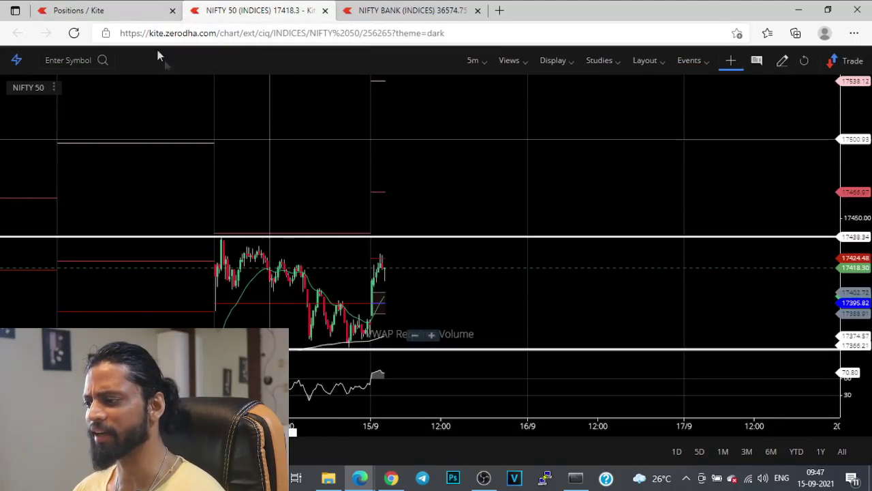
click(128, 15)
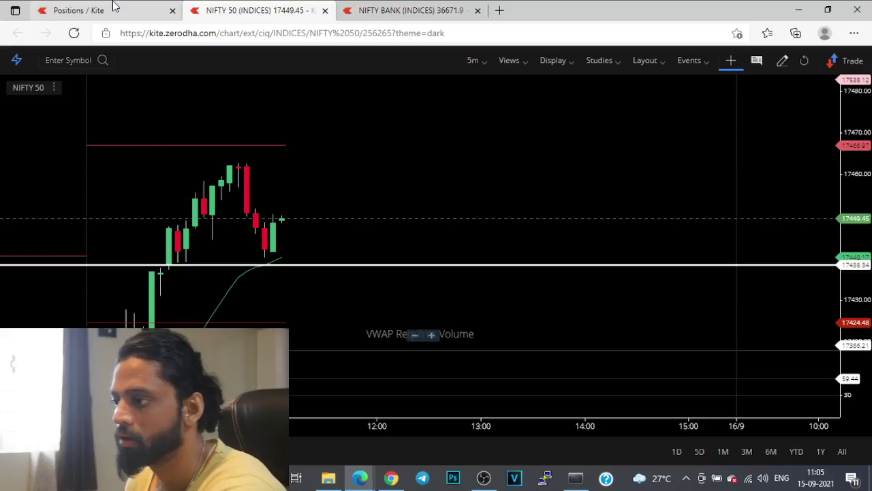
click(117, 8)
Zoom out and pan the NIFTY 50 chart to earlier candles, then return to Positions.
click(219, 8)
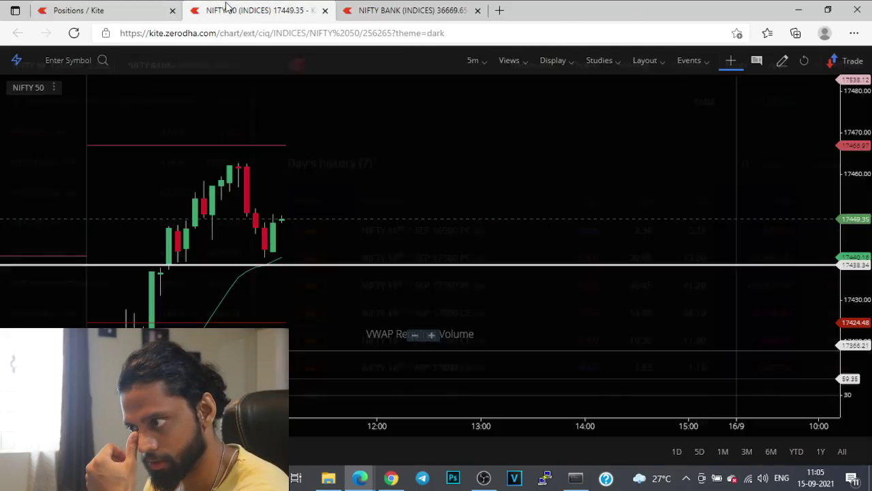
scroll(303, 249, down, 5)
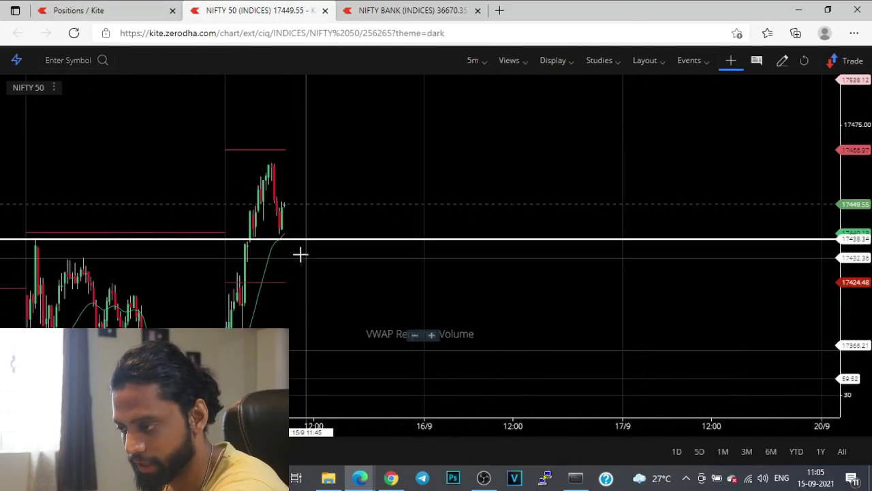
drag(280, 179, 295, 178)
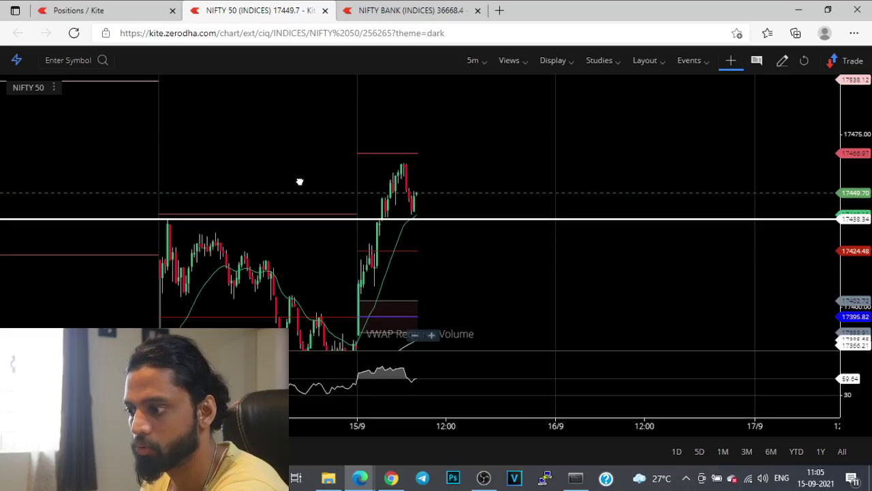
scroll(370, 209, down, 5)
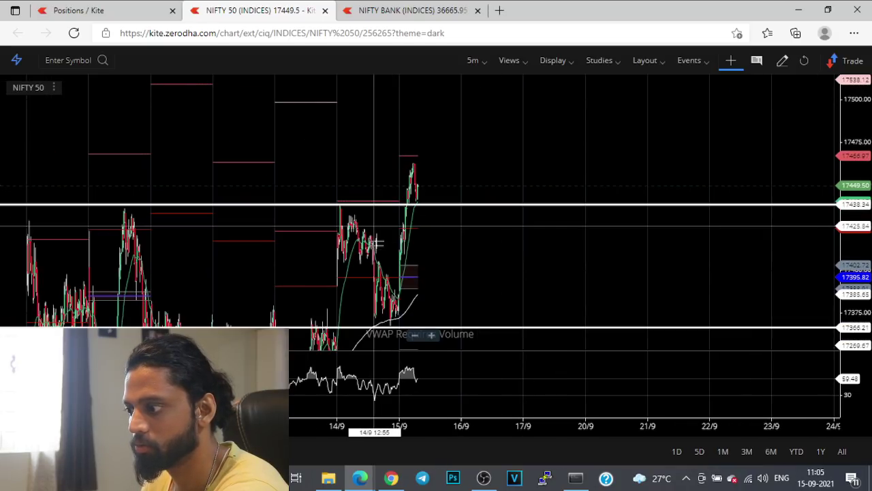
scroll(426, 174, down, 1)
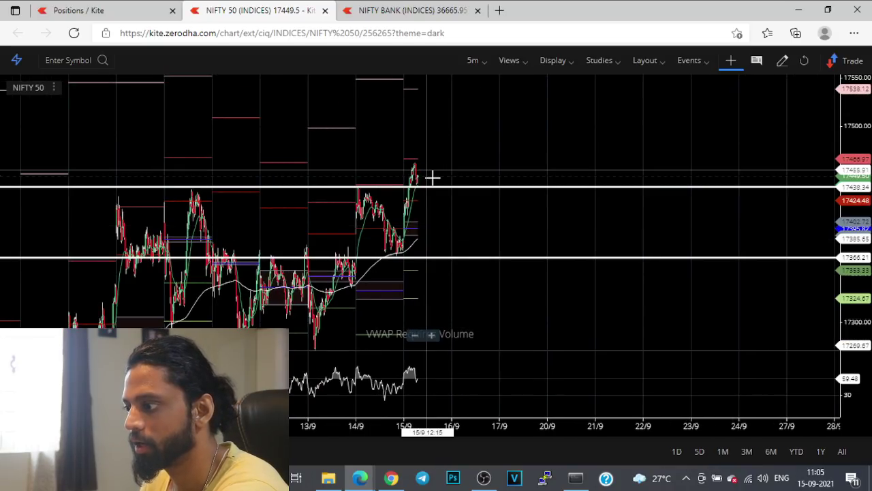
scroll(432, 178, up, 6)
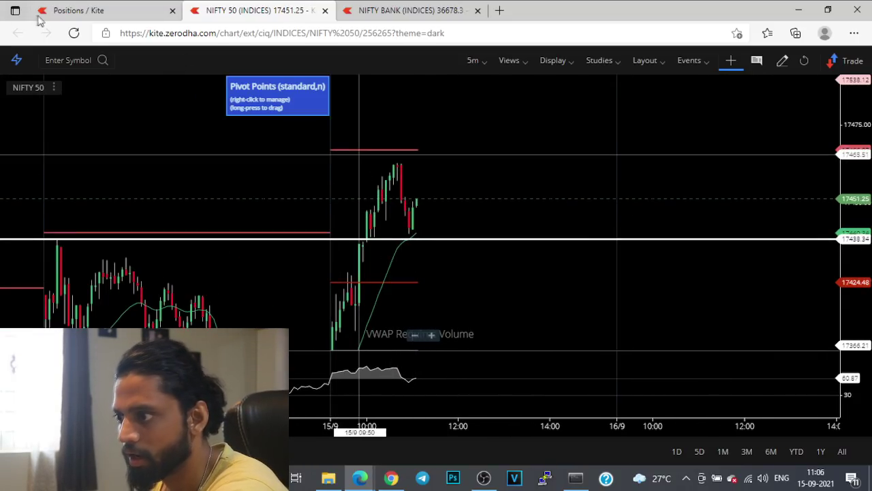
click(68, 10)
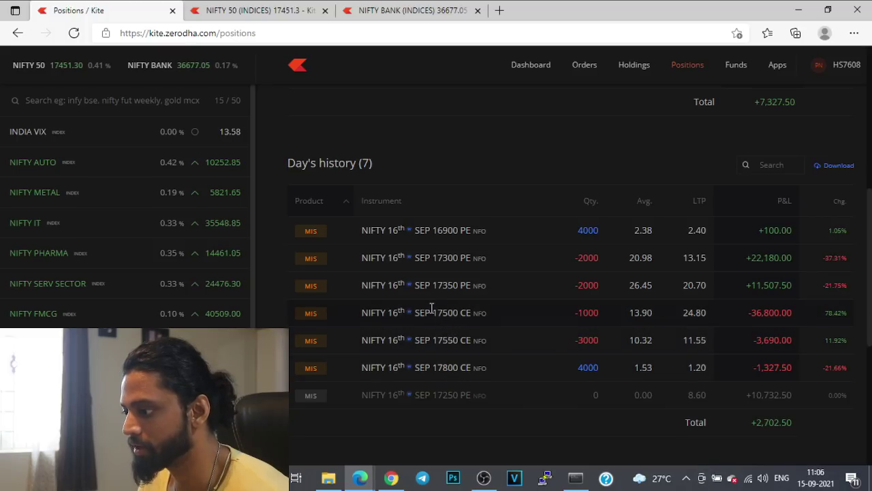
drag(432, 308, 625, 307)
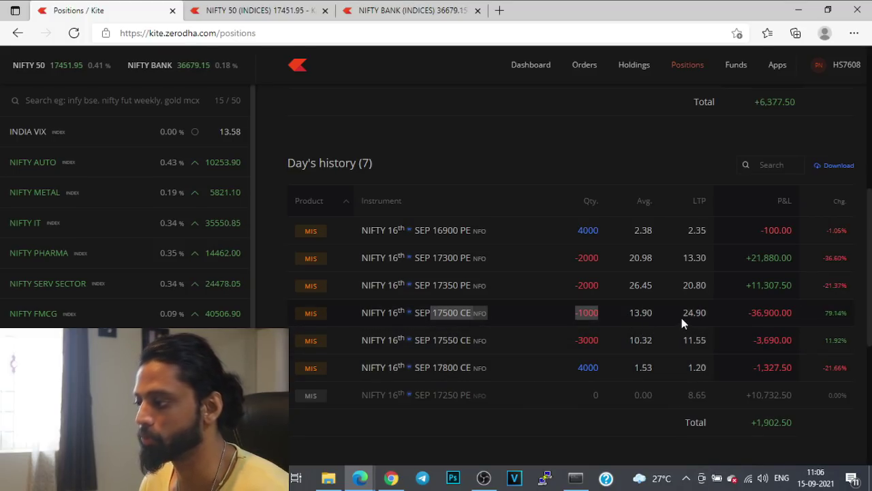
mouse_move(195, 131)
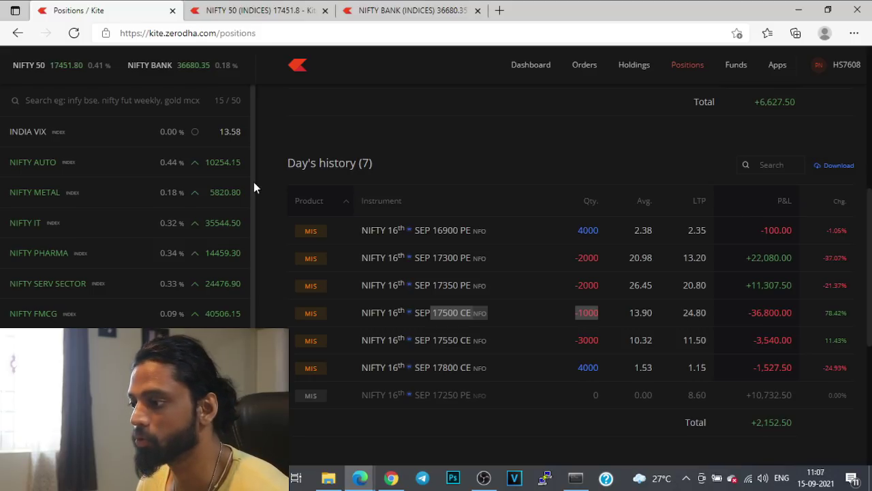
mouse_move(246, 171)
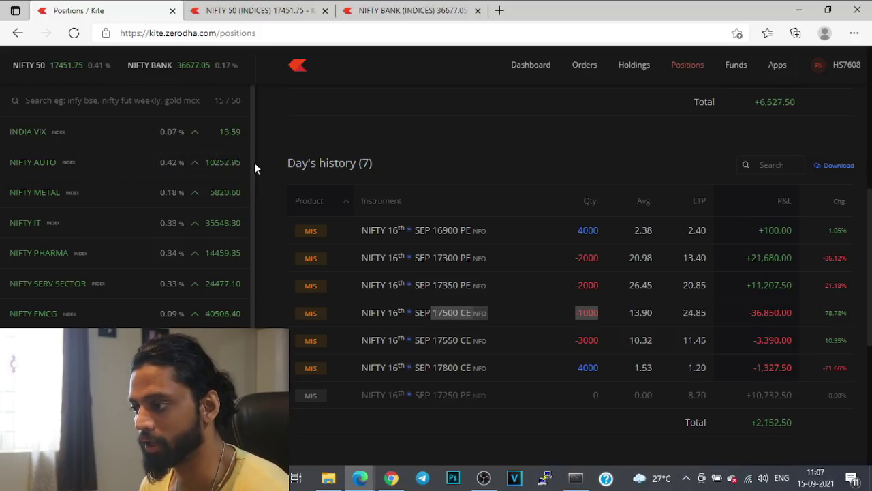
click(257, 14)
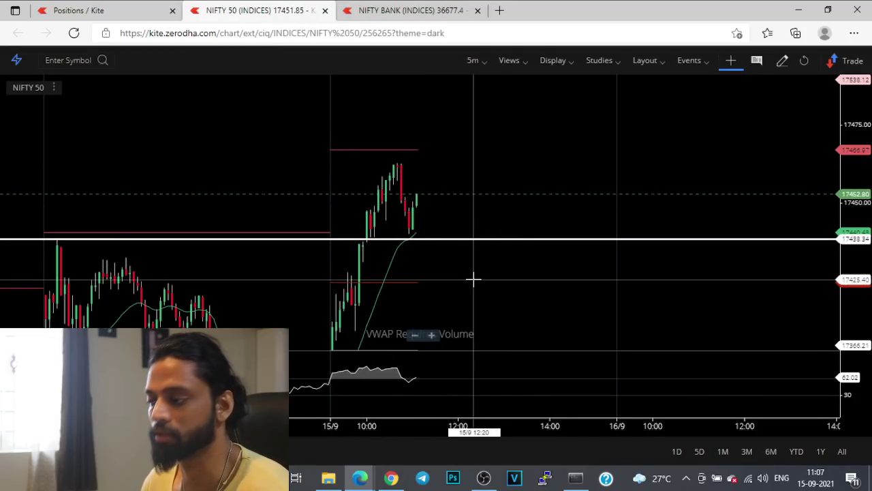
click(138, 6)
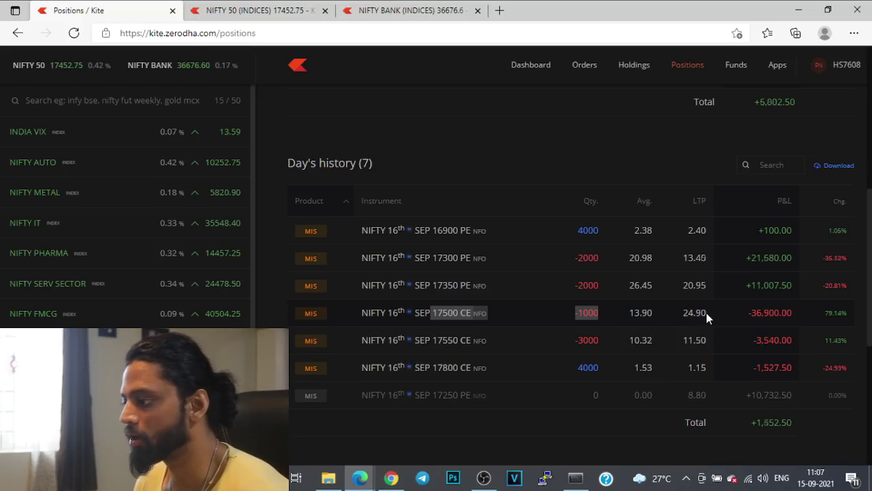
drag(706, 315, 678, 312)
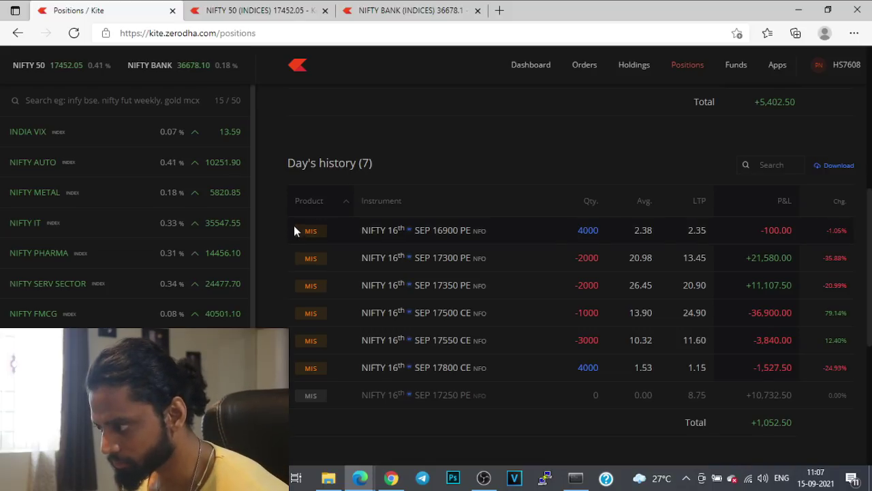
click(202, 8)
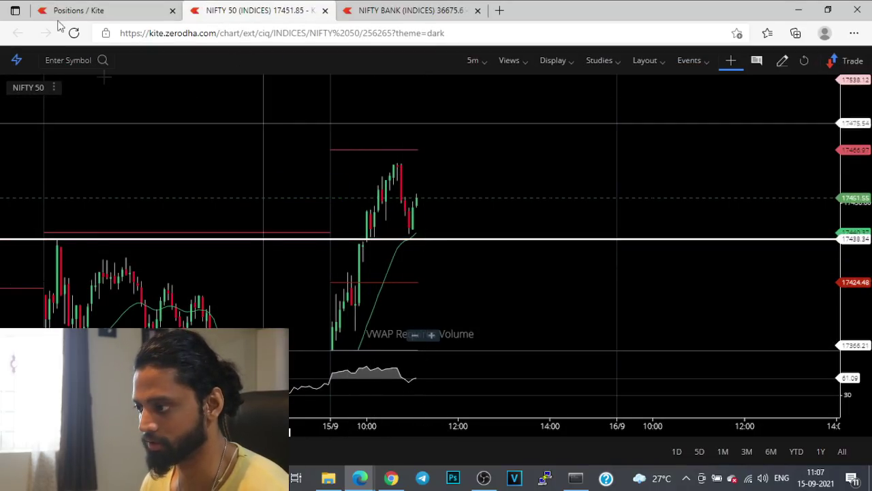
click(139, 10)
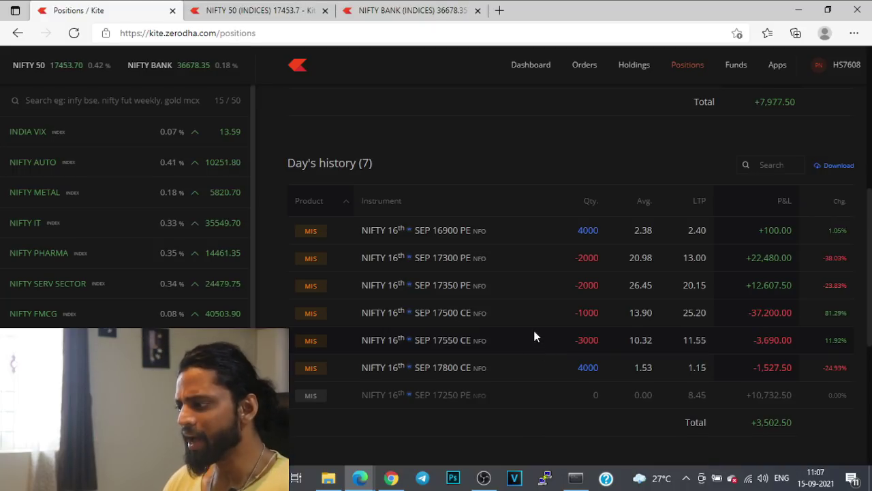
Draw a horizontal line at the 17467 level on the NIFTY 50 chart with a chosen line style.
click(253, 10)
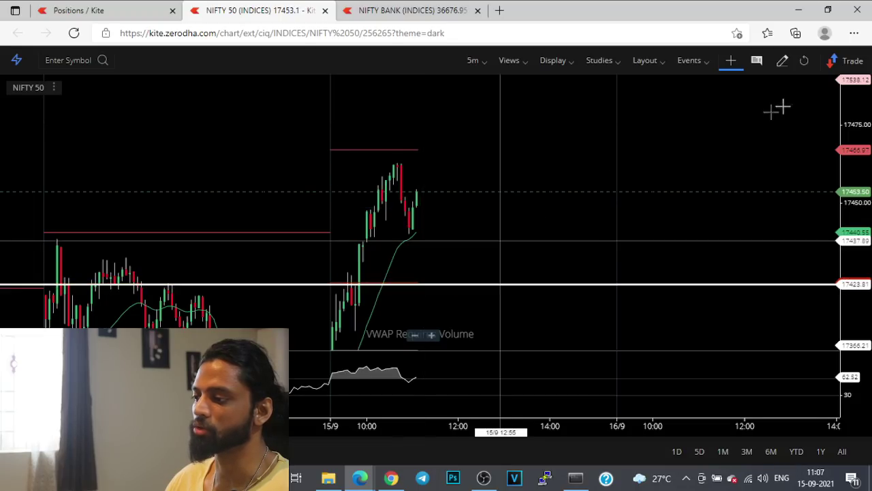
key(alt+d)
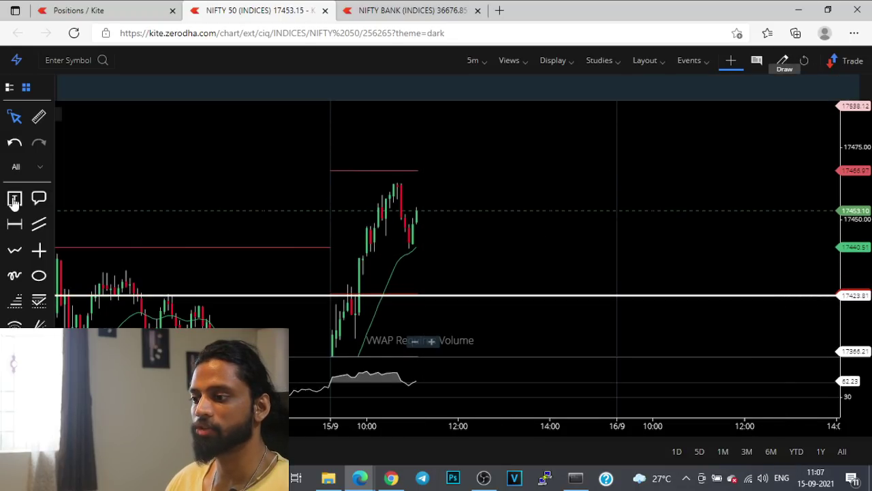
click(15, 300)
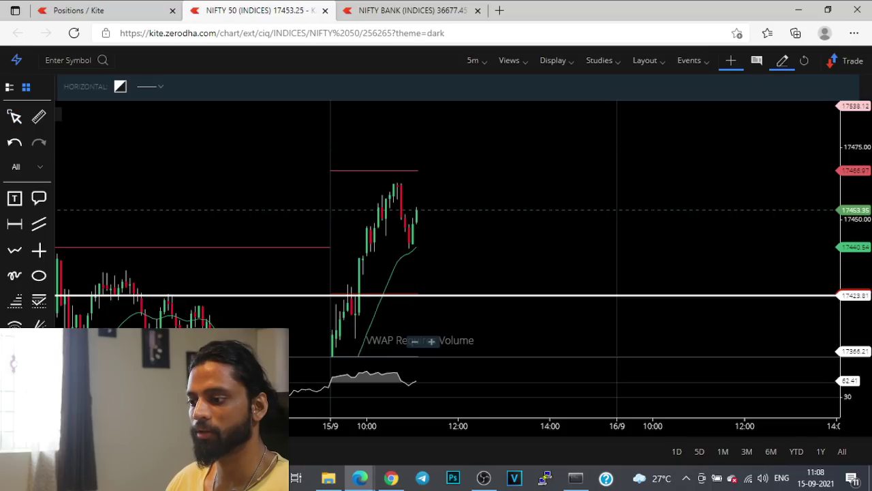
click(150, 87)
click(162, 124)
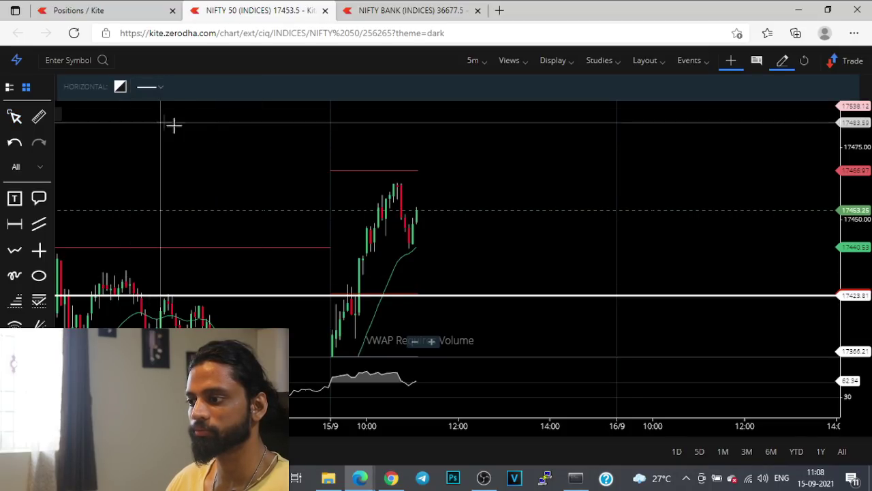
click(411, 169)
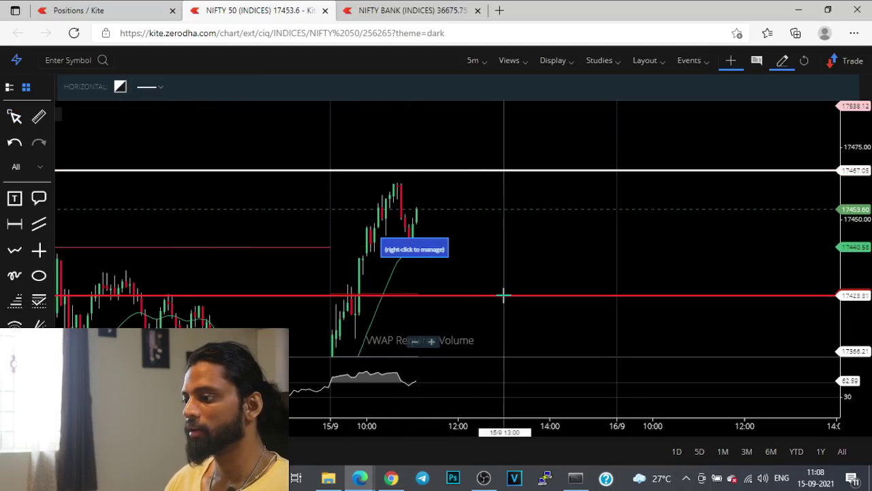
click(100, 13)
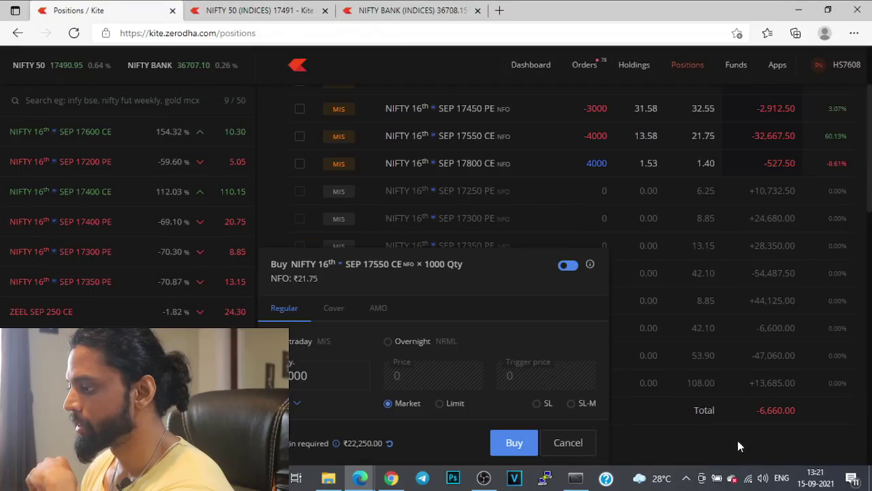
Glance at the NIFTY 50 and NIFTY BANK charts, then cancel the 1000-quantity SEP 17550 CE buy order.
click(259, 10)
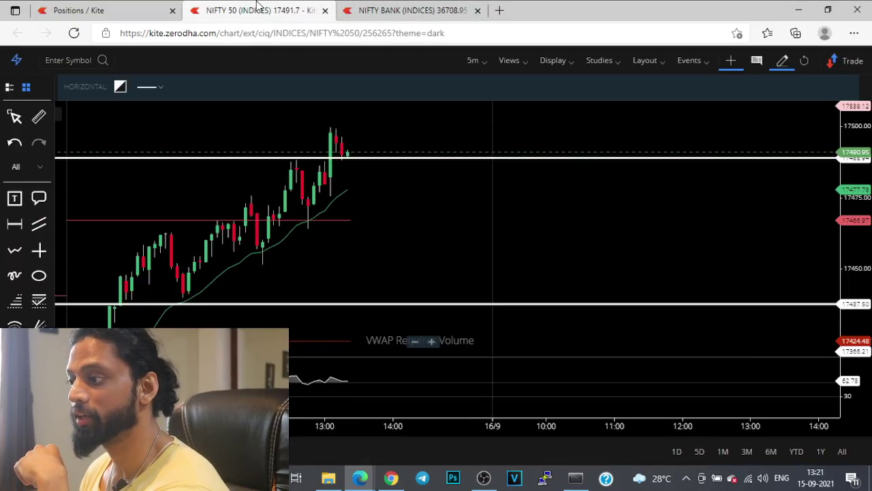
click(392, 9)
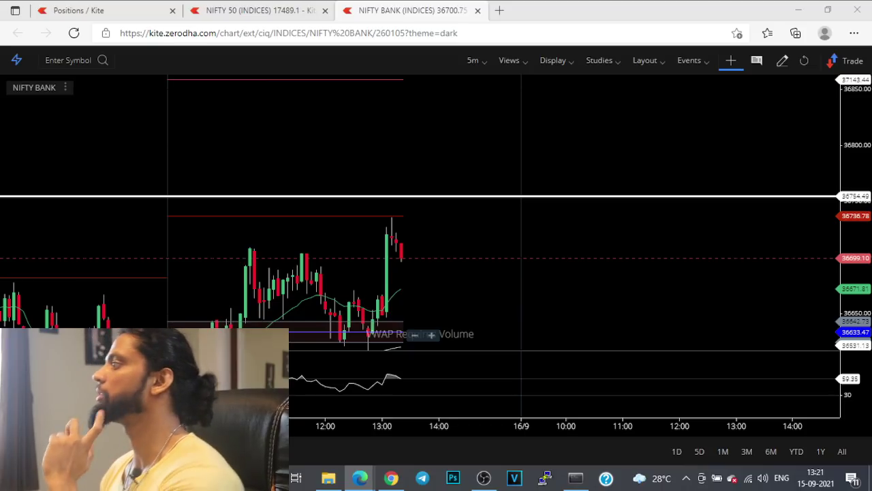
click(244, 11)
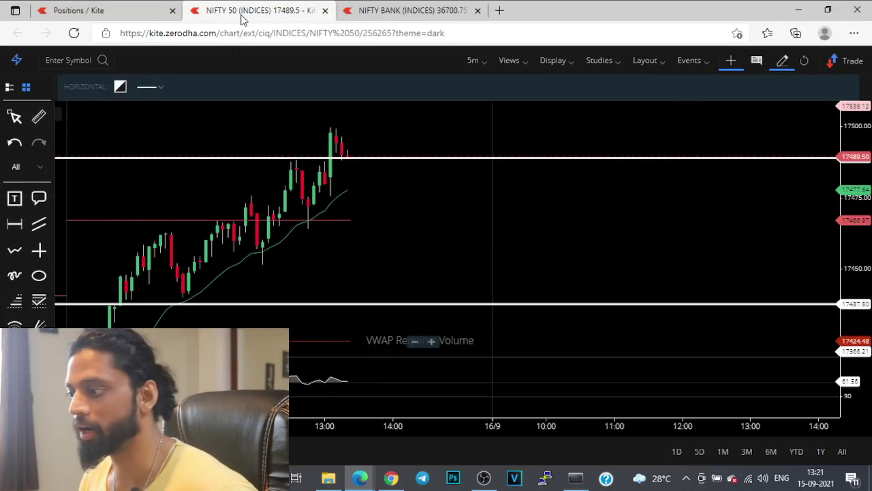
click(114, 8)
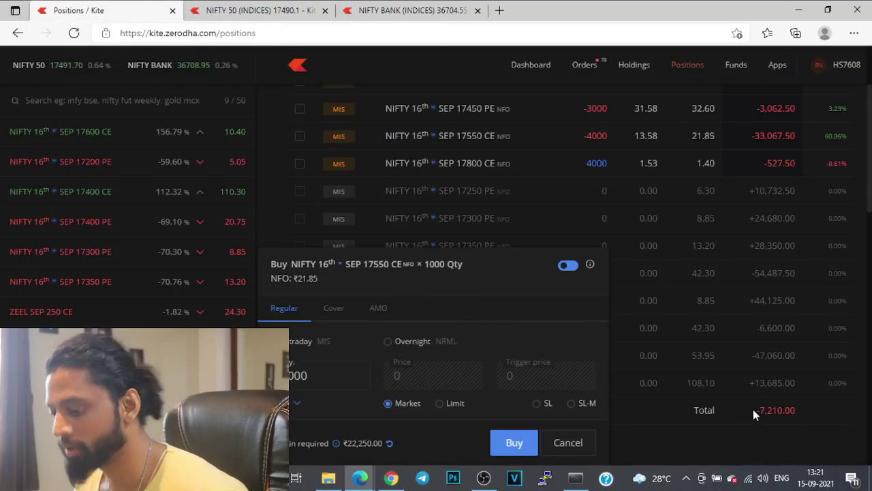
click(581, 451)
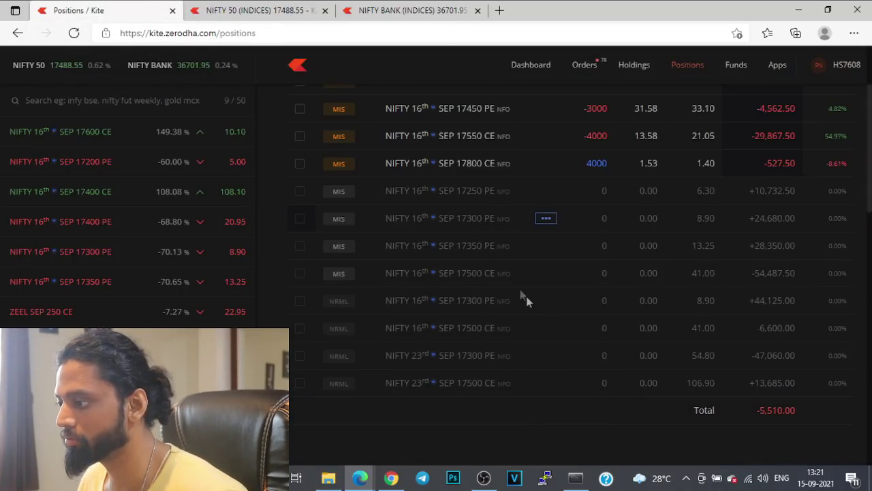
click(583, 70)
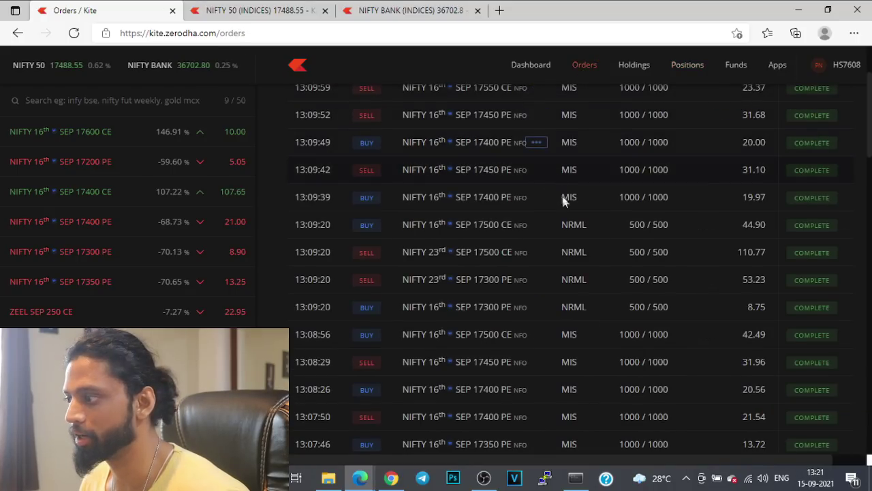
scroll(599, 225, up, 3)
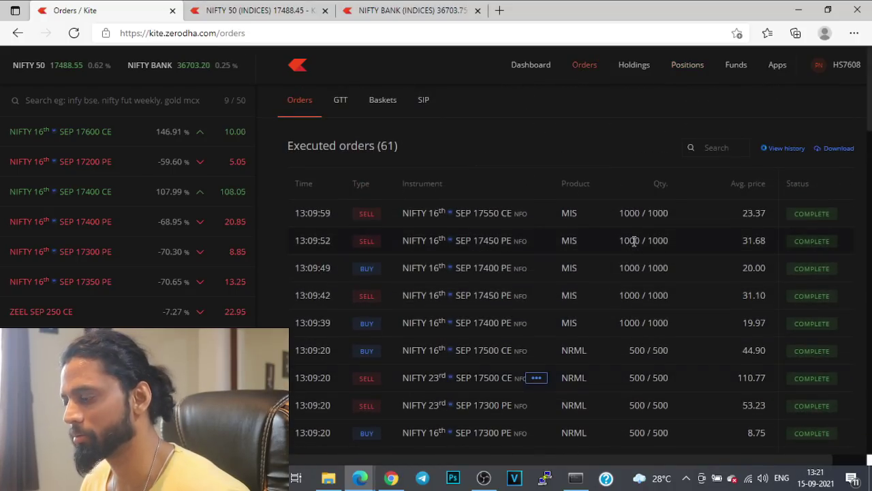
click(690, 65)
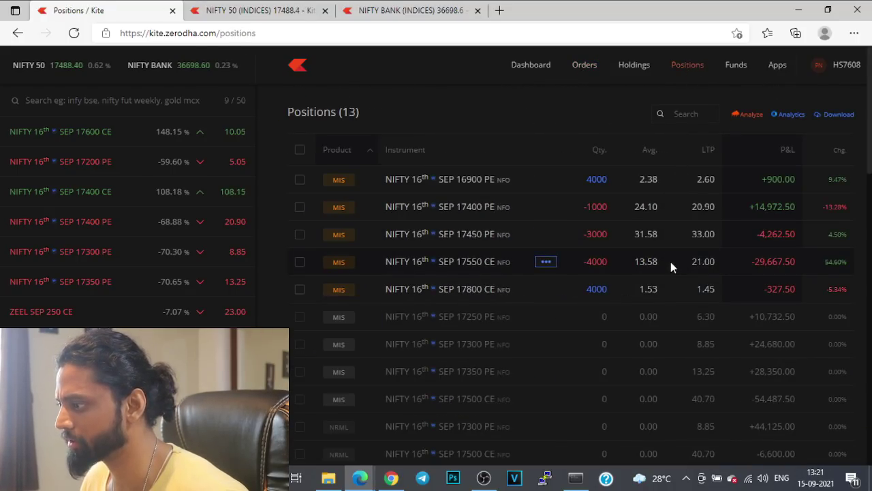
key(ctrl+Tab)
click(138, 10)
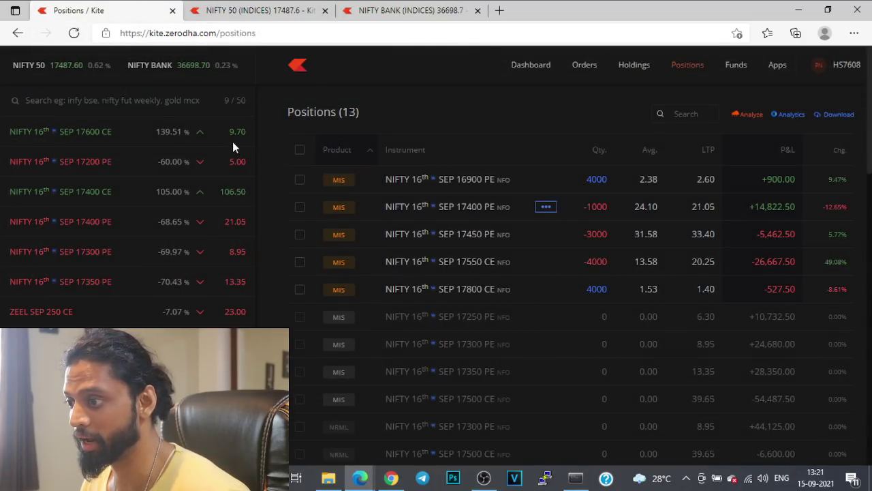
click(584, 66)
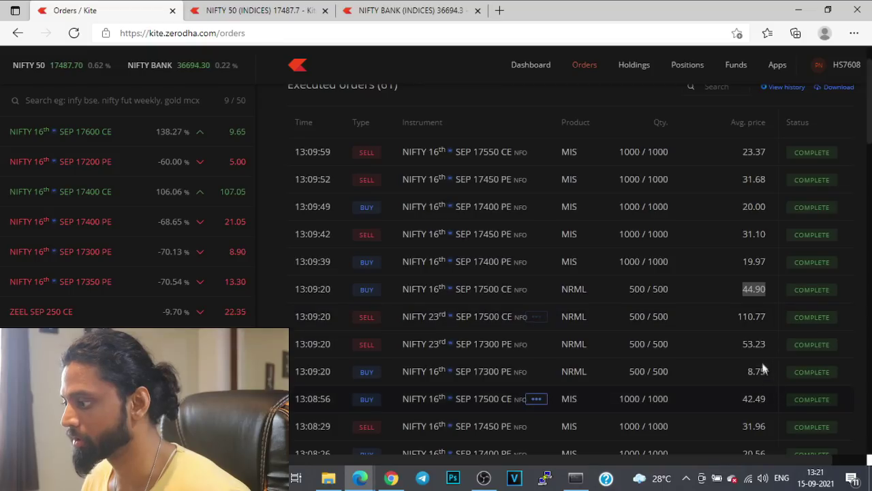
double_click(763, 400)
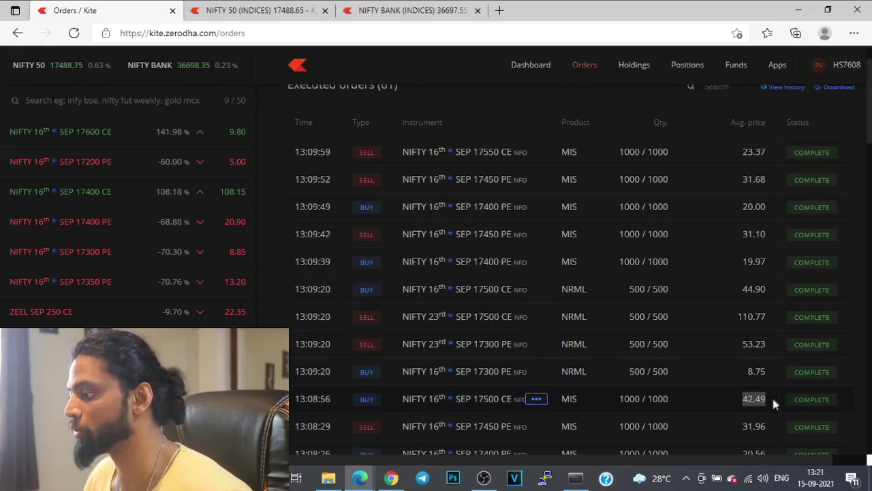
click(692, 68)
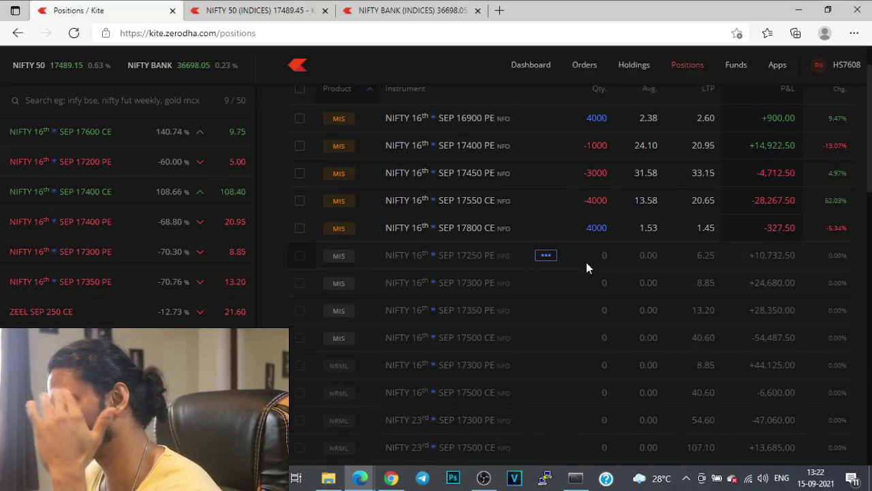
Highlight the -3,460.00 total P&L, then switch to the NIFTY 50 chart tab.
scroll(586, 267, down, 2)
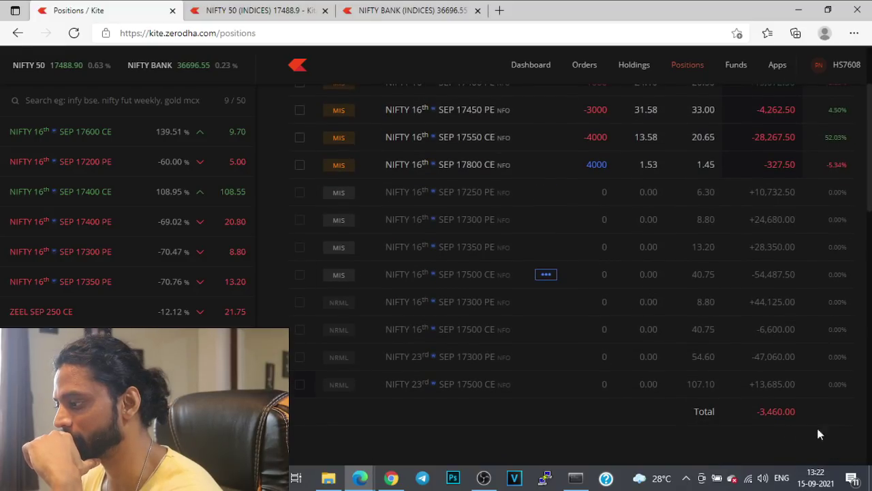
double_click(784, 412)
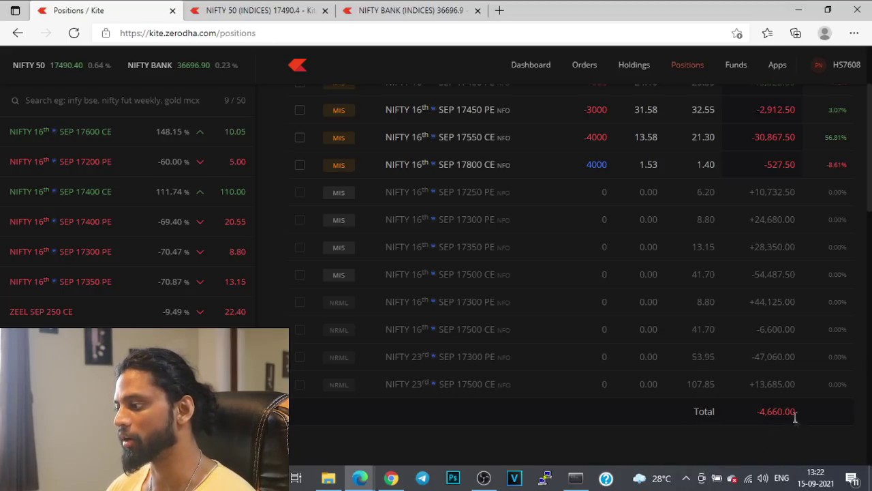
drag(760, 419, 800, 419)
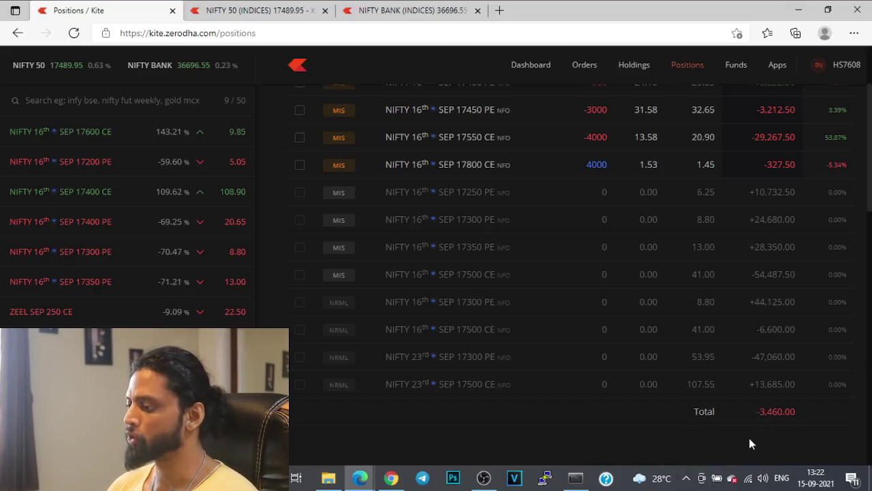
click(269, 14)
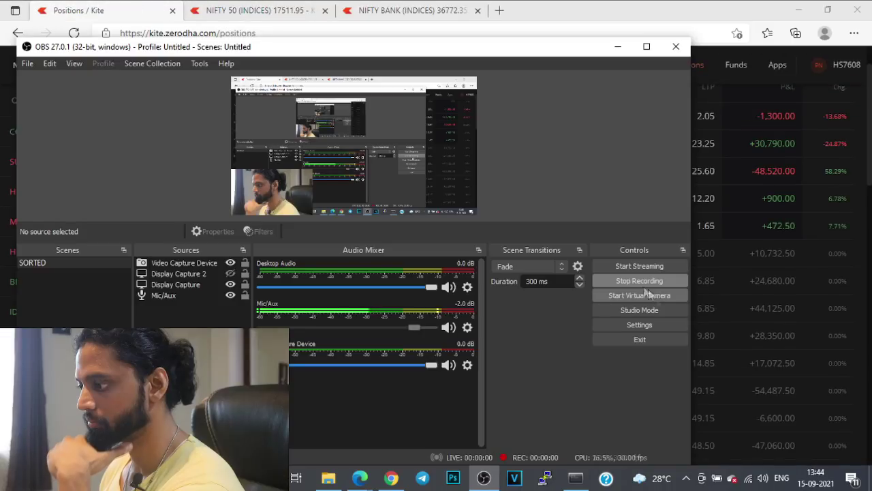
Bring Kite forward, check the NIFTY 50 chart near 17513.40, and return to Positions.
click(732, 436)
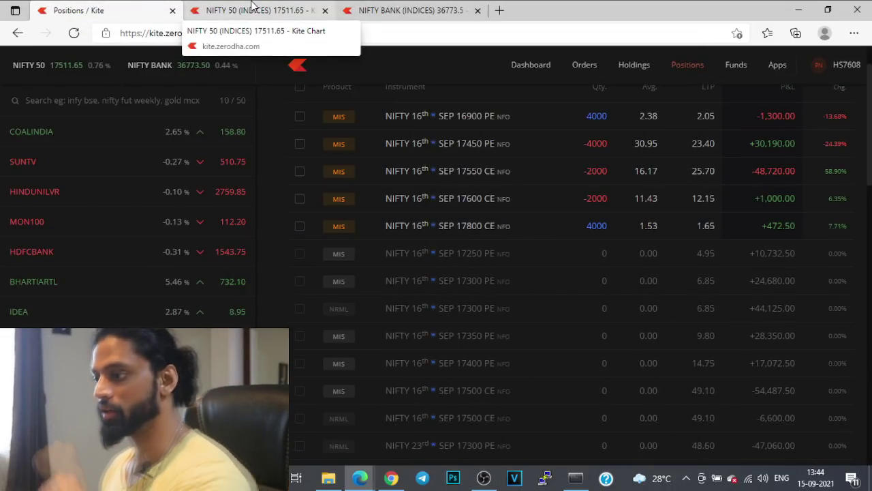
click(254, 11)
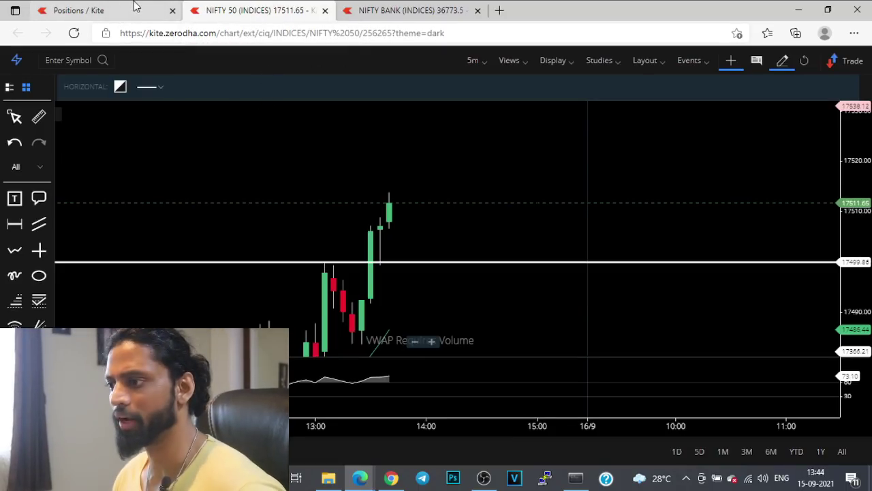
scroll(335, 240, down, 5)
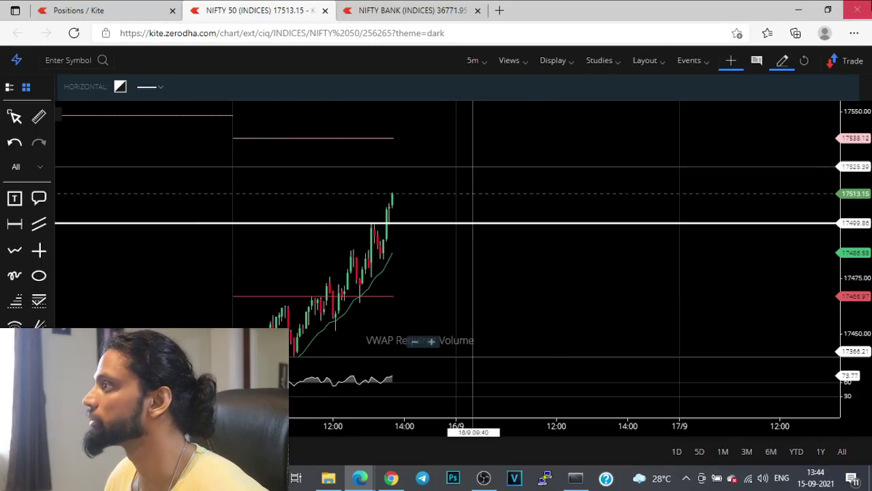
click(102, 11)
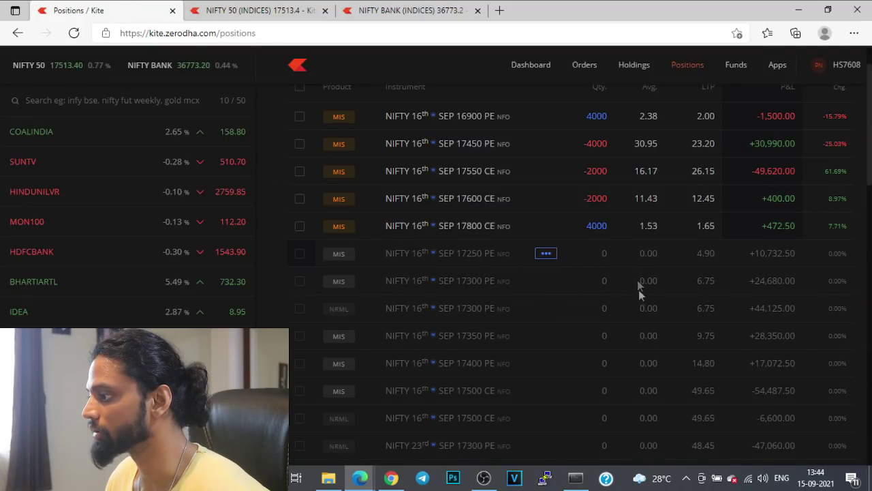
Scroll through the open NIFTY legs and the day's history in the Positions table.
scroll(641, 325, down, 1)
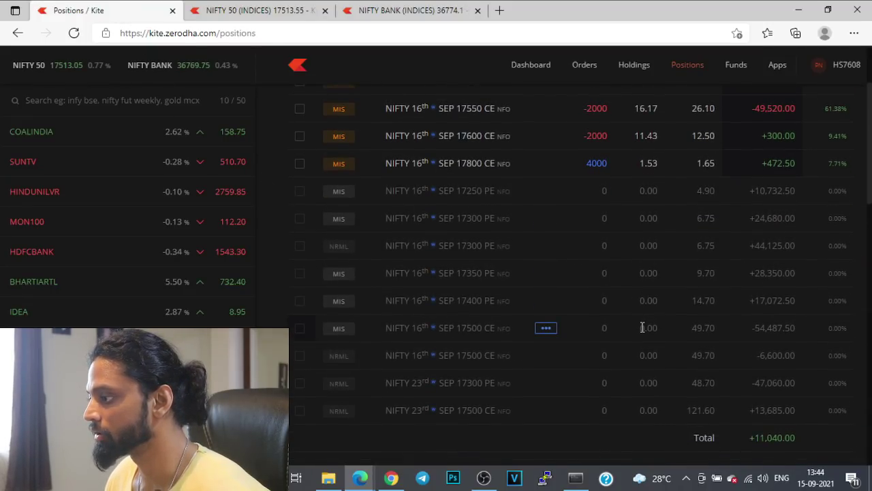
scroll(642, 328, up, 1)
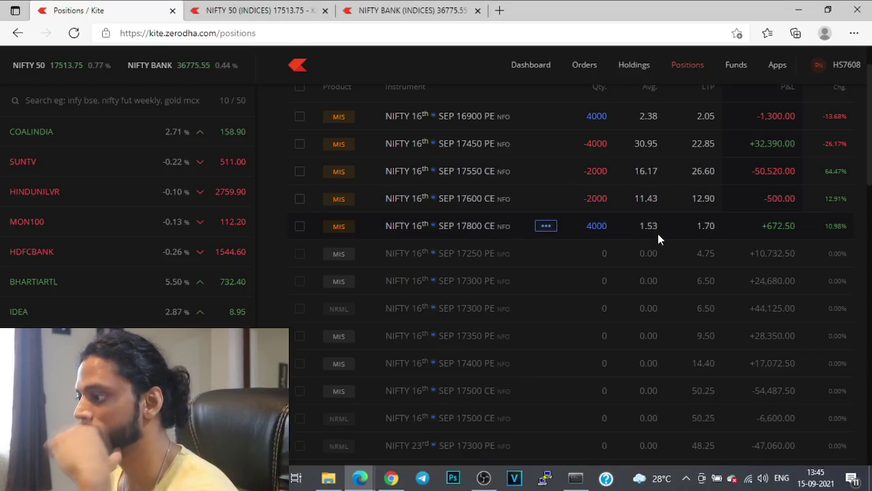
scroll(661, 306, down, 2)
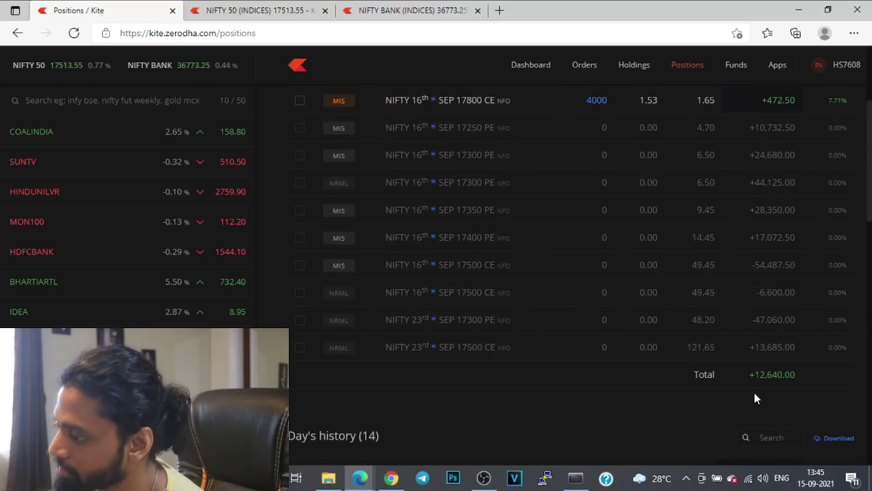
scroll(752, 395, down, 2)
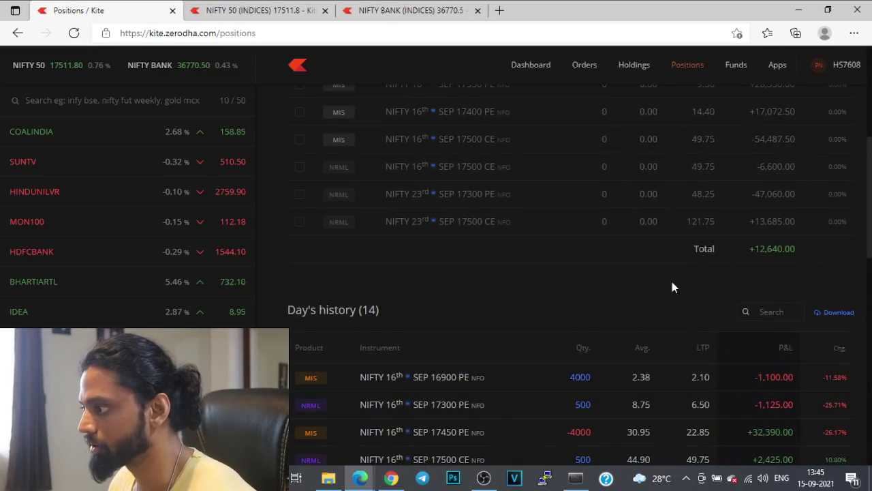
scroll(672, 287, up, 4)
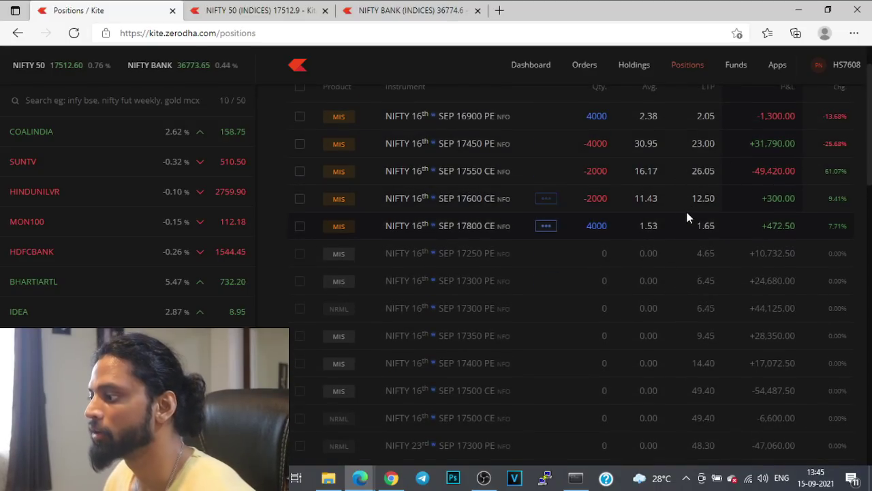
scroll(695, 273, down, 1)
scroll(706, 331, up, 2)
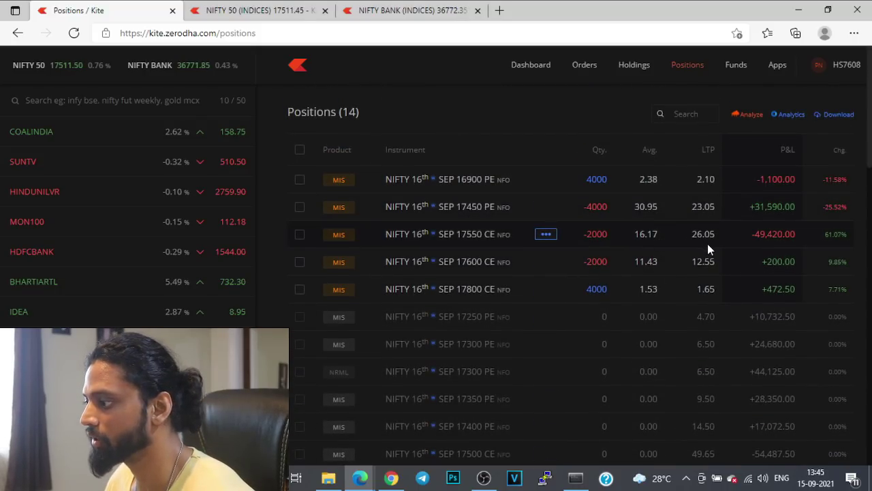
scroll(715, 245, down, 2)
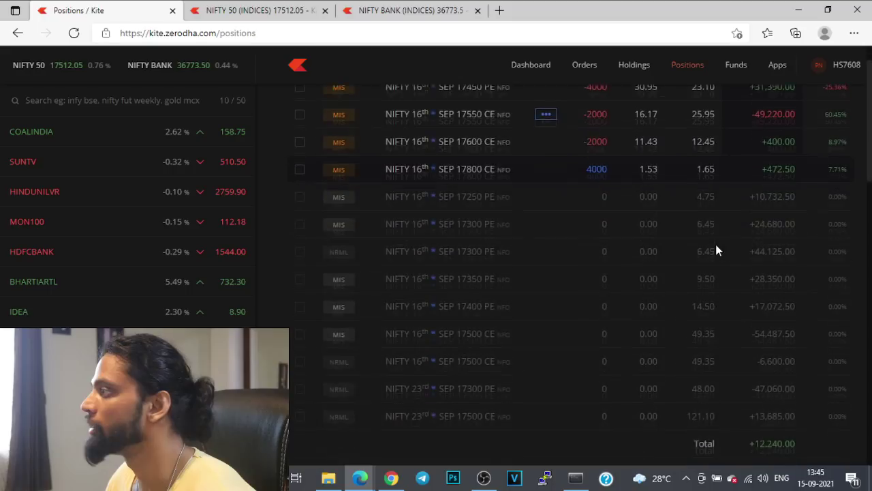
Highlight the total P&L value and bring up the NIFTY 50 chart tab.
drag(802, 439, 748, 438)
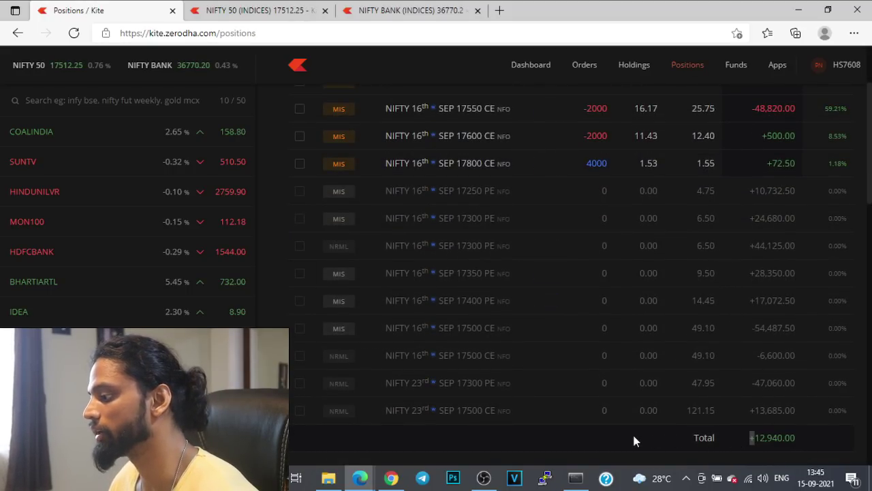
scroll(661, 332, up, 2)
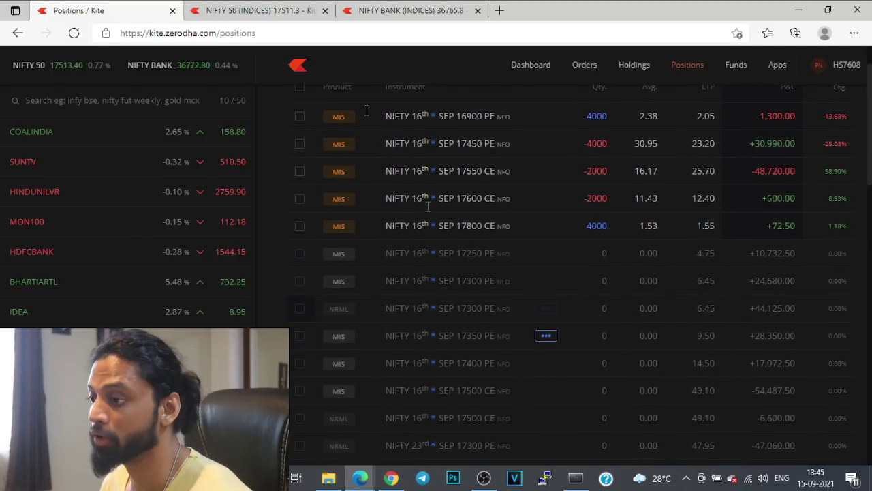
click(256, 10)
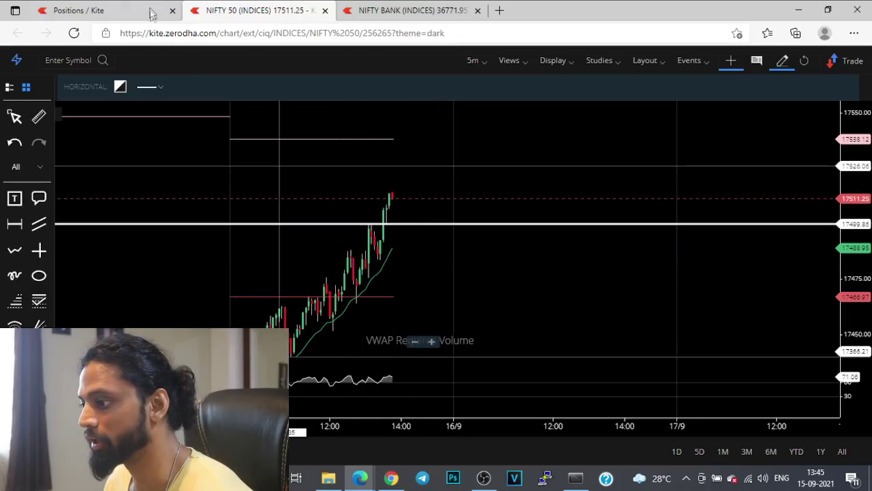
Return to Positions, switch to watchlist 2 (NIFTY options), and open the second account's Kite window.
click(124, 8)
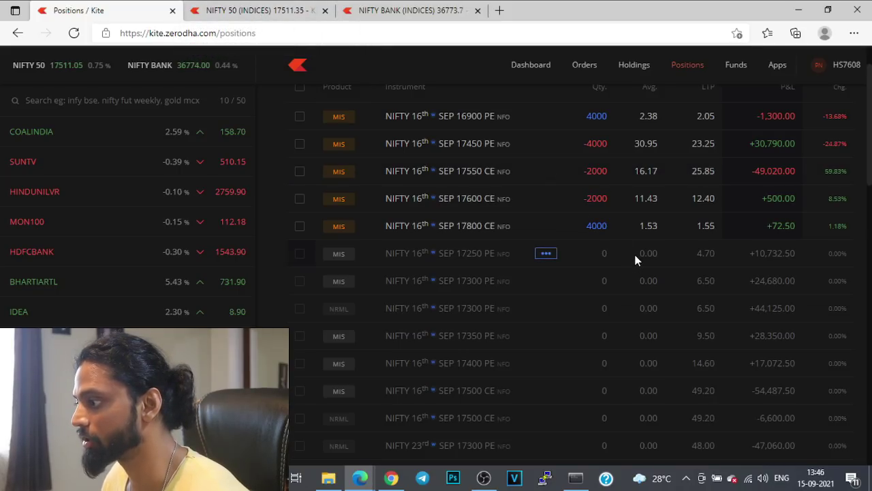
scroll(634, 260, down, 1)
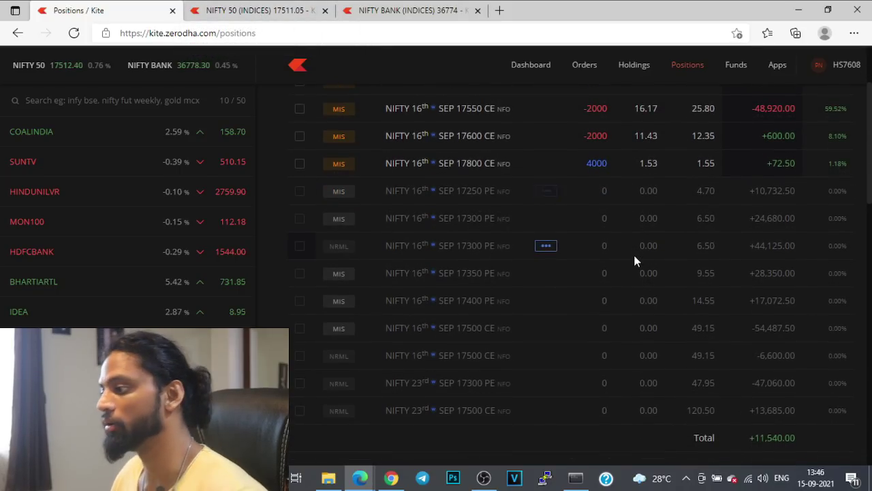
scroll(634, 259, up, 2)
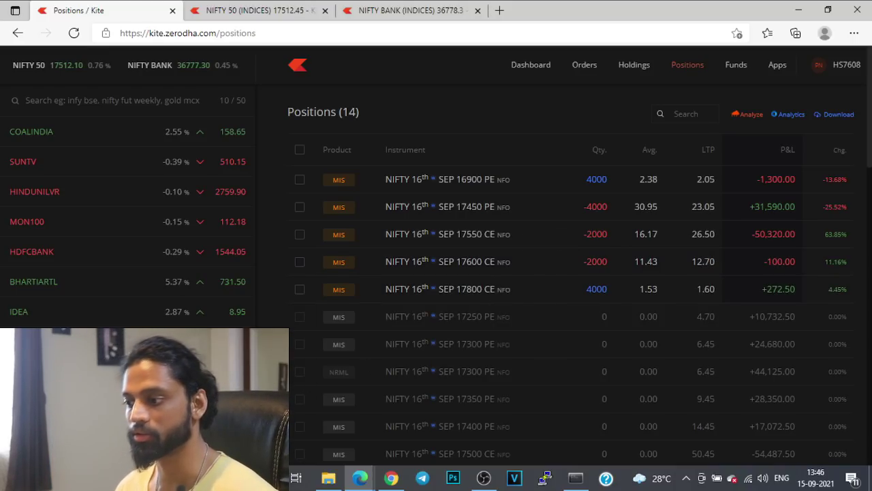
key(2)
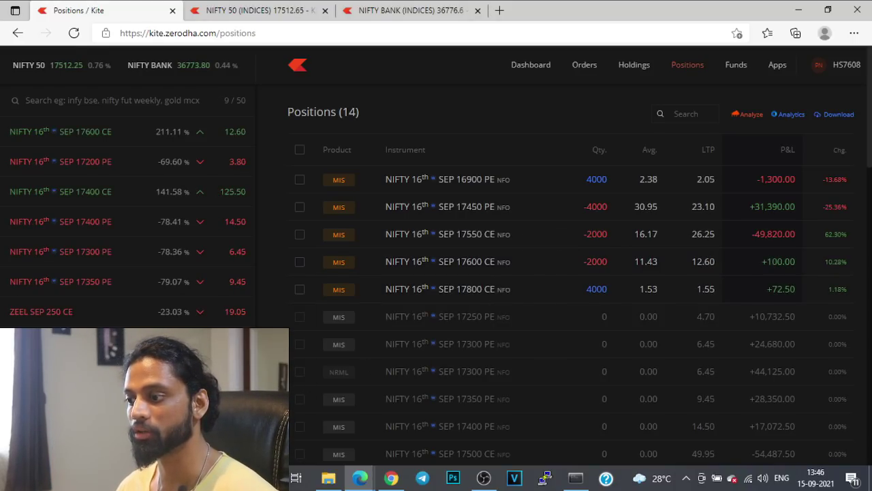
click(392, 477)
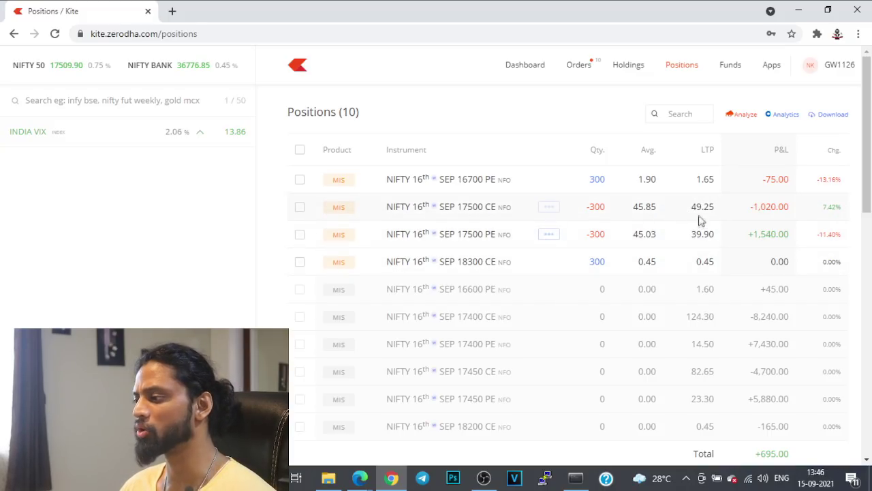
Bring back the first account's Kite window showing Positions (14).
scroll(701, 218, down, 1)
scroll(704, 218, up, 1)
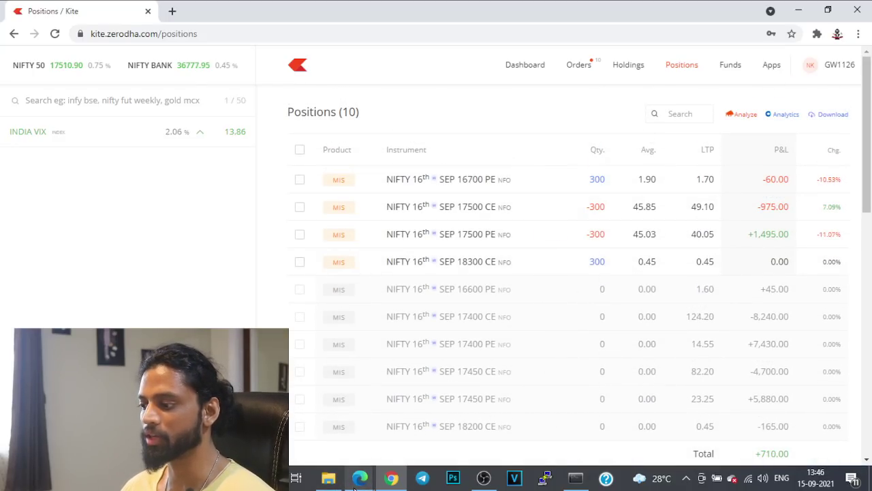
mouse_move(357, 485)
click(308, 443)
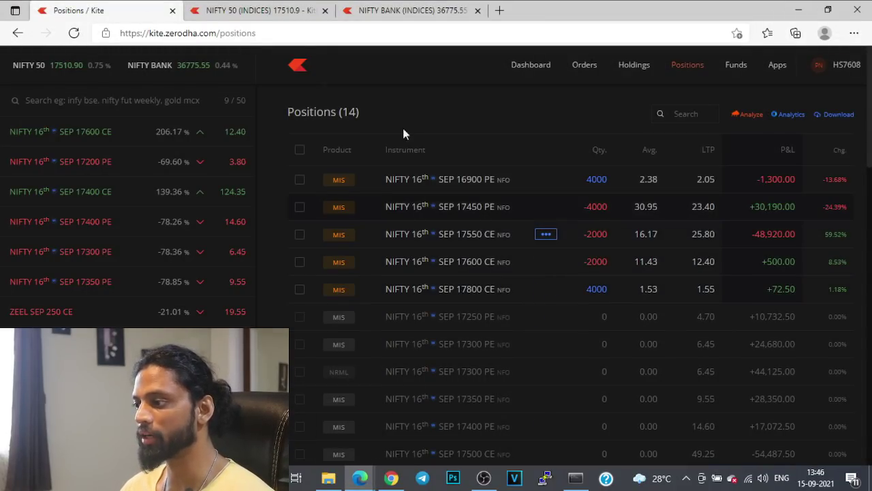
Move the NIFTY 50 chart's horizontal price line down to about 17500.
click(295, 8)
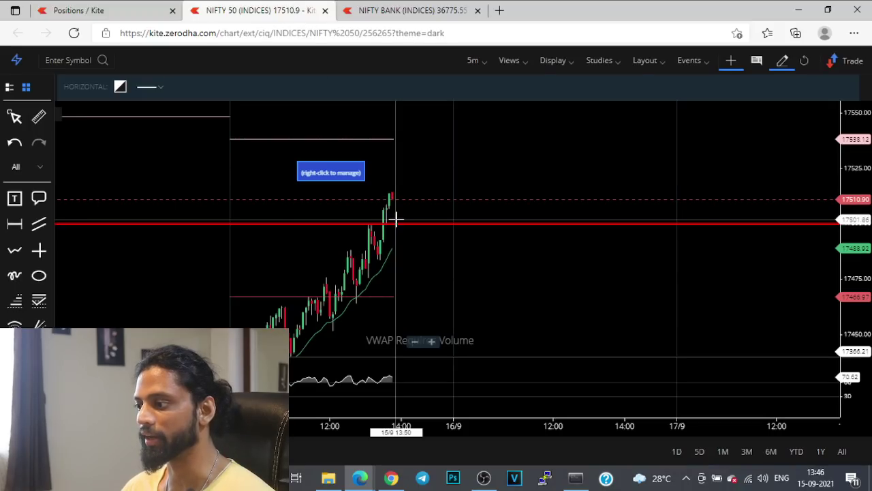
drag(399, 220, 397, 224)
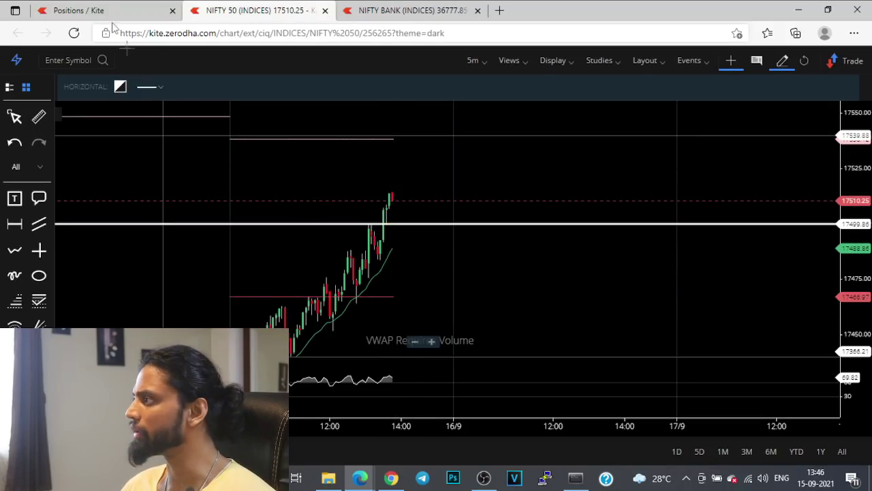
click(98, 7)
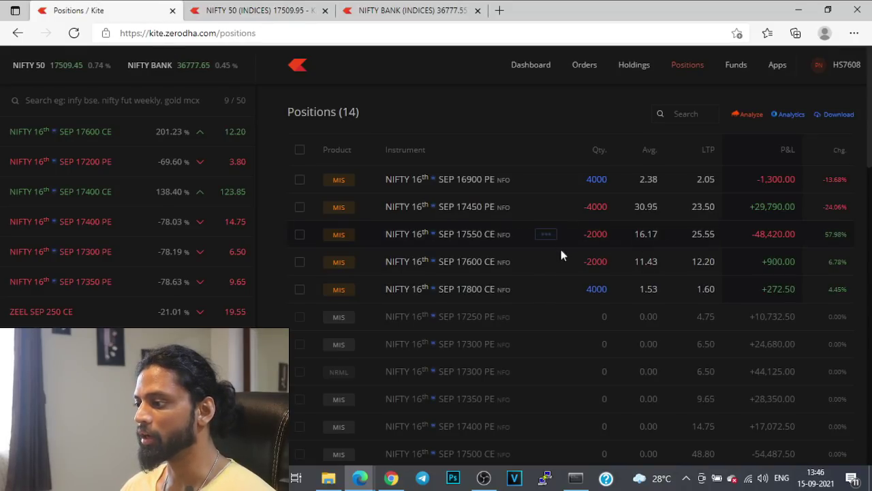
Switch to watchlist 2 (index list) and recheck the NIFTY 50 chart before returning to Positions.
mouse_move(474, 240)
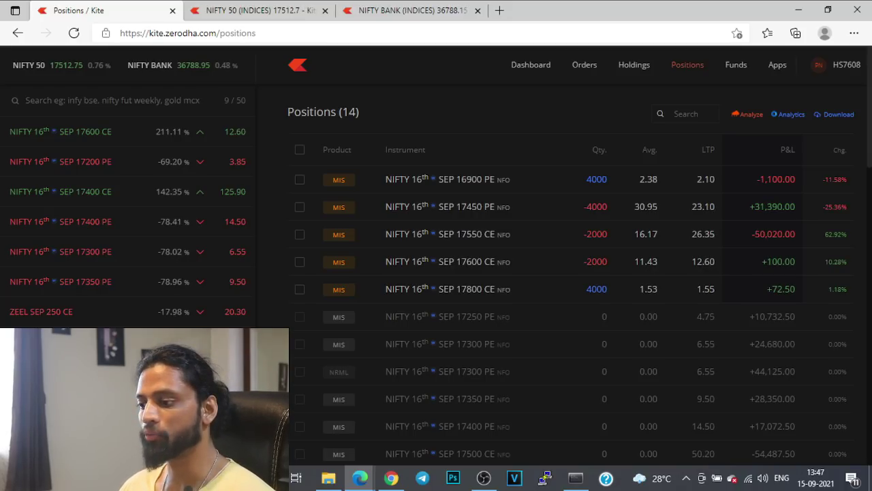
key(2)
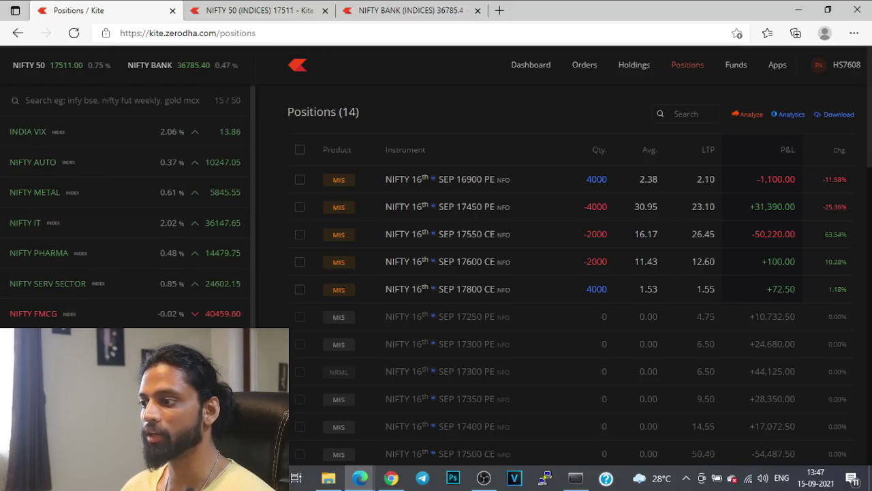
mouse_move(144, 145)
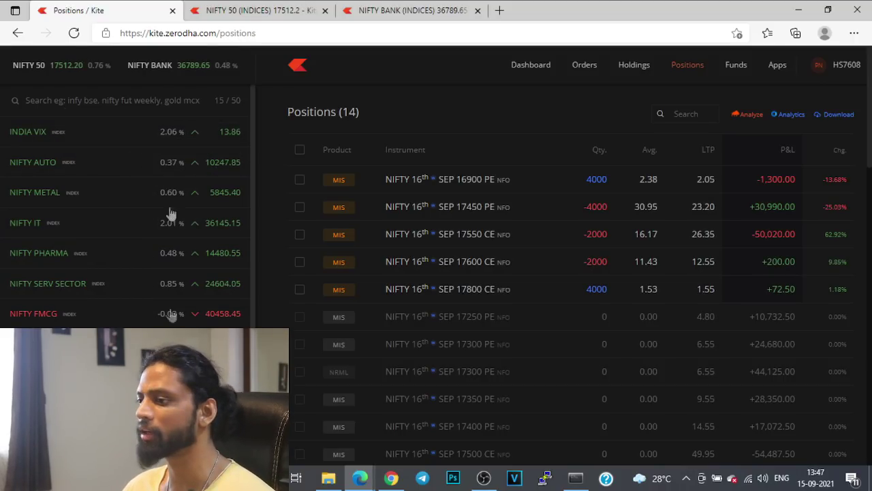
click(256, 10)
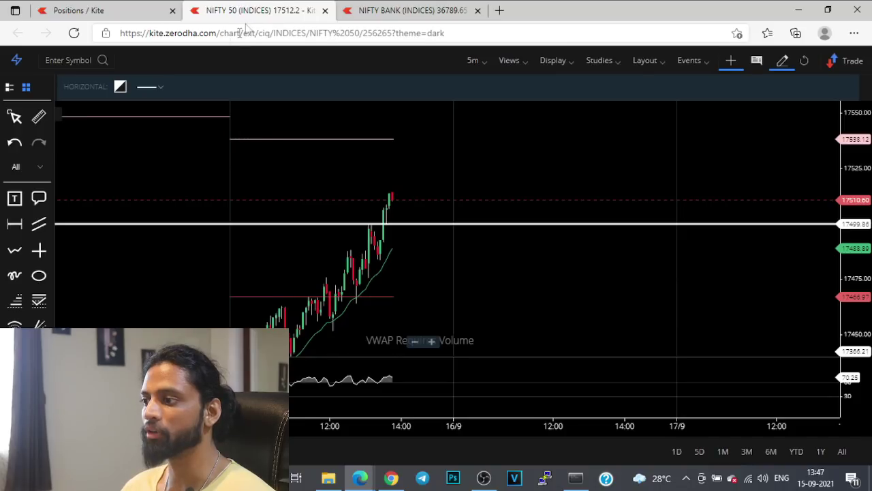
click(138, 10)
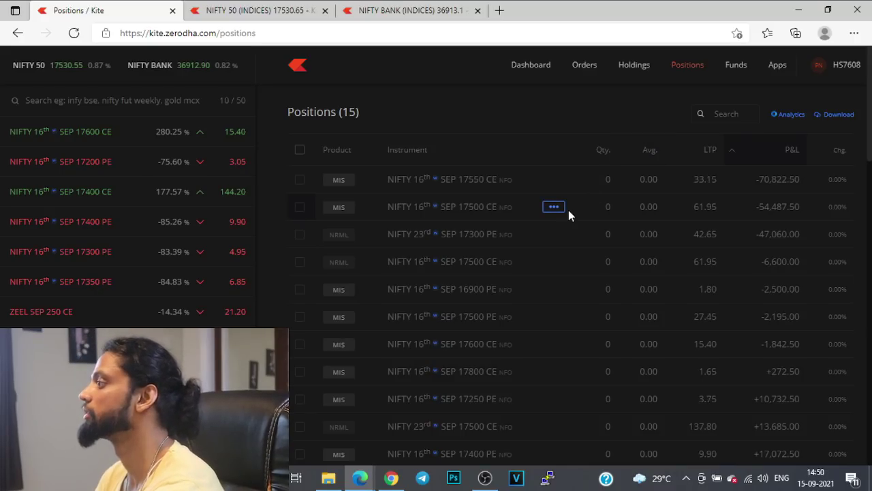
click(292, 13)
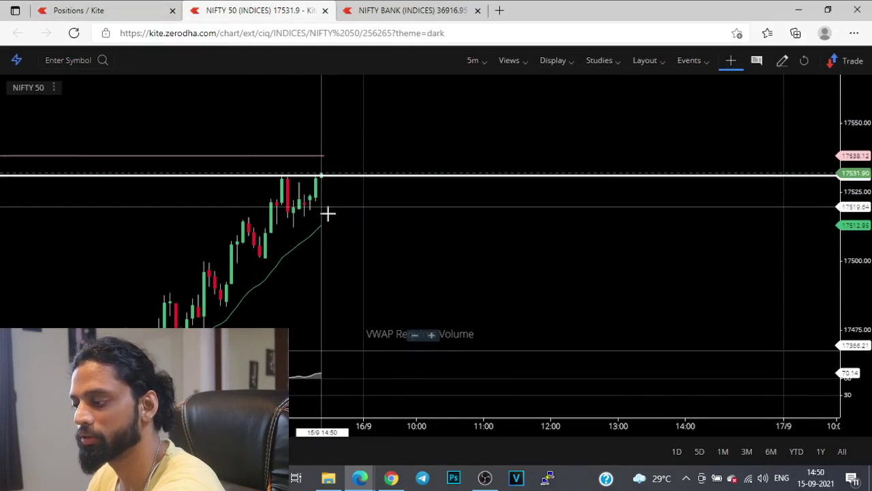
scroll(326, 208, up, 3)
click(135, 8)
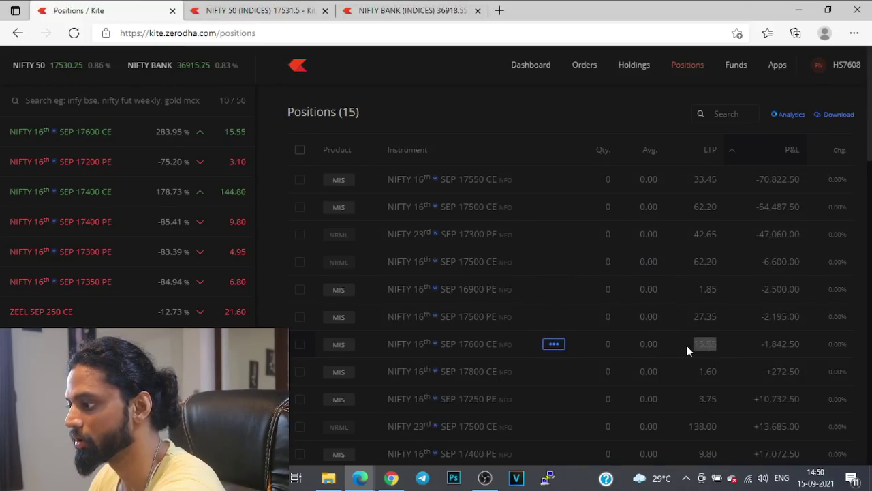
scroll(686, 345, down, 4)
scroll(676, 344, up, 4)
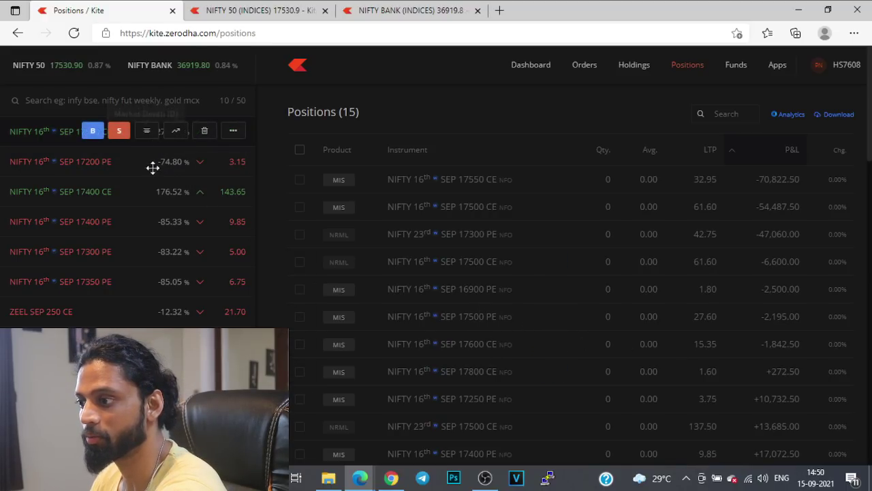
click(175, 130)
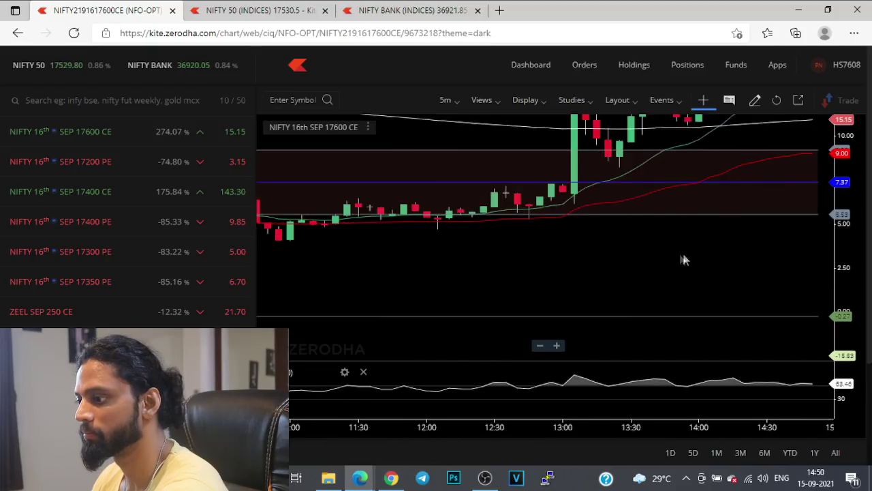
scroll(684, 259, left, 3)
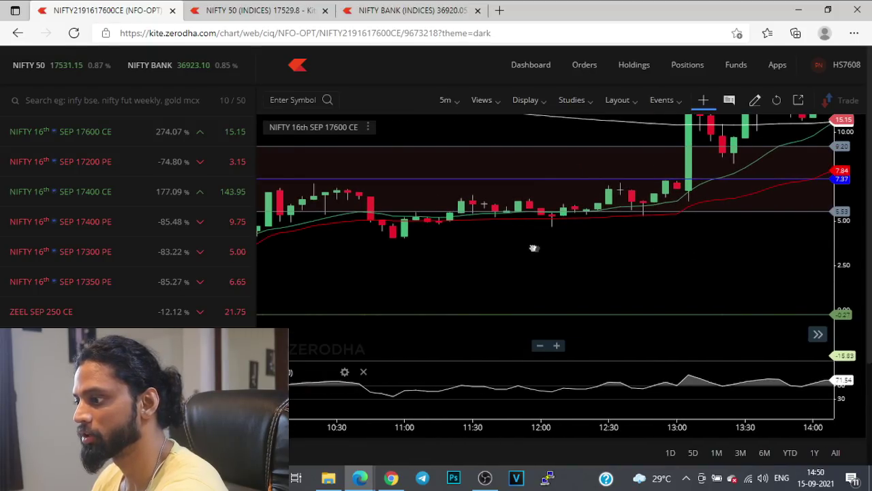
scroll(584, 279, left, 6)
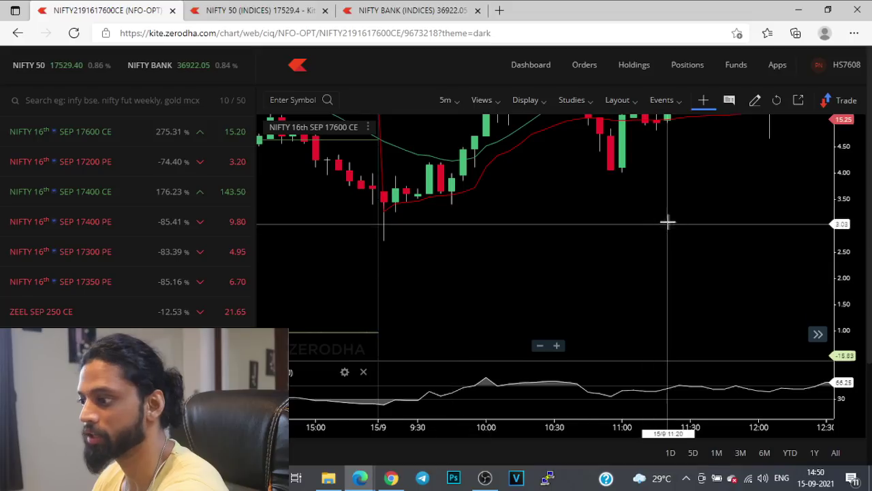
drag(667, 222, 406, 359)
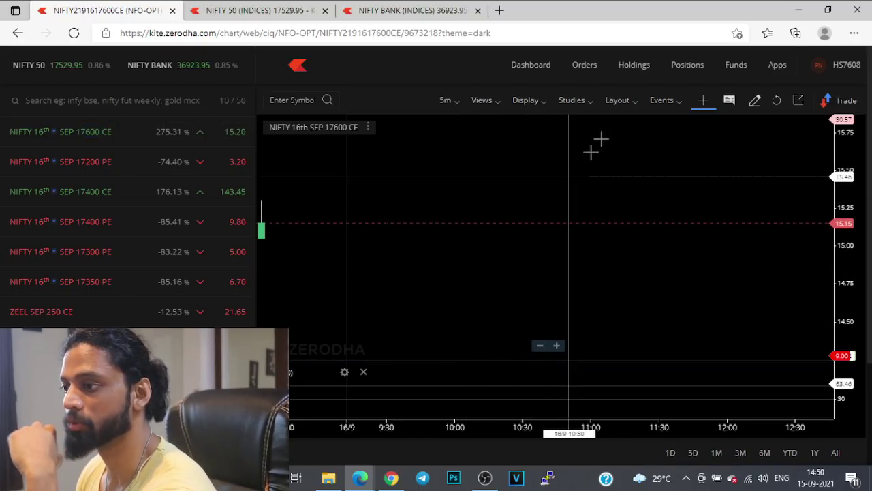
click(702, 68)
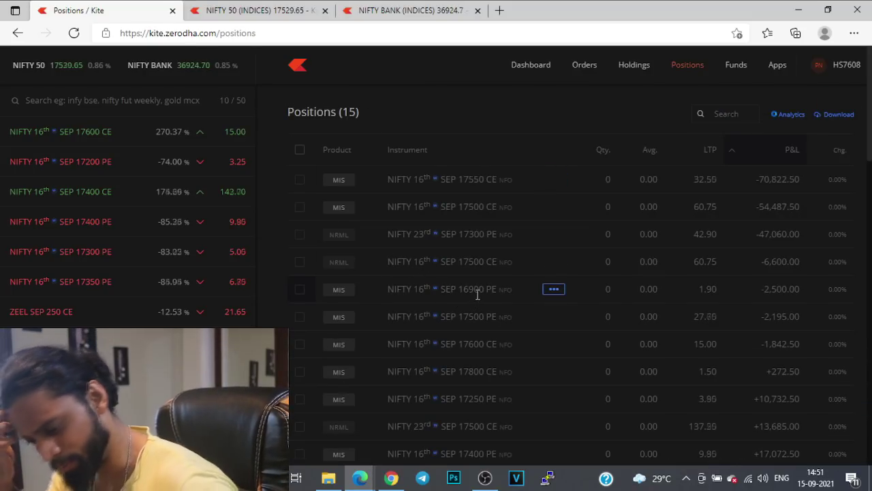
Scroll to the Total row, then view the second account's -487.50 total P&L.
scroll(477, 295, down, 3)
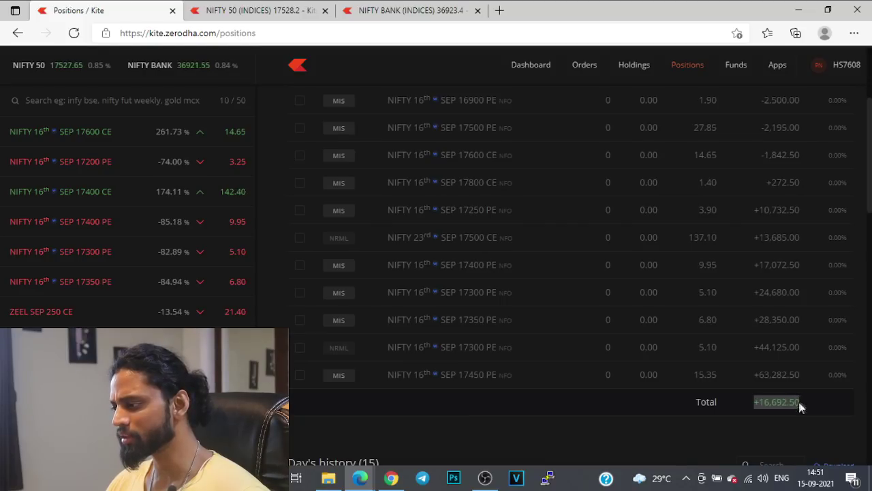
click(790, 408)
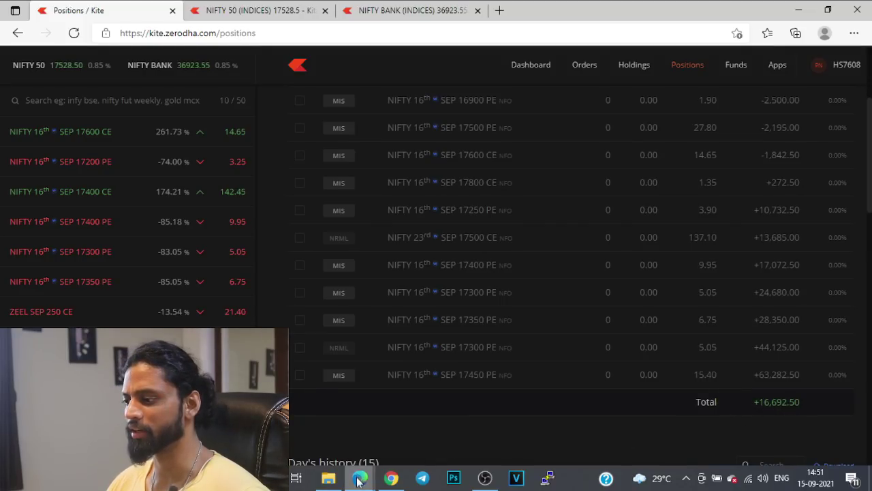
click(392, 478)
drag(798, 394, 742, 395)
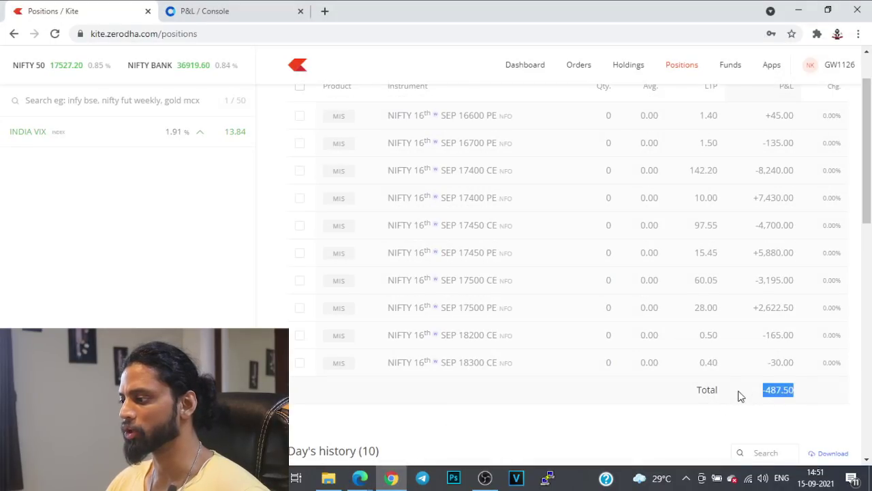
click(667, 412)
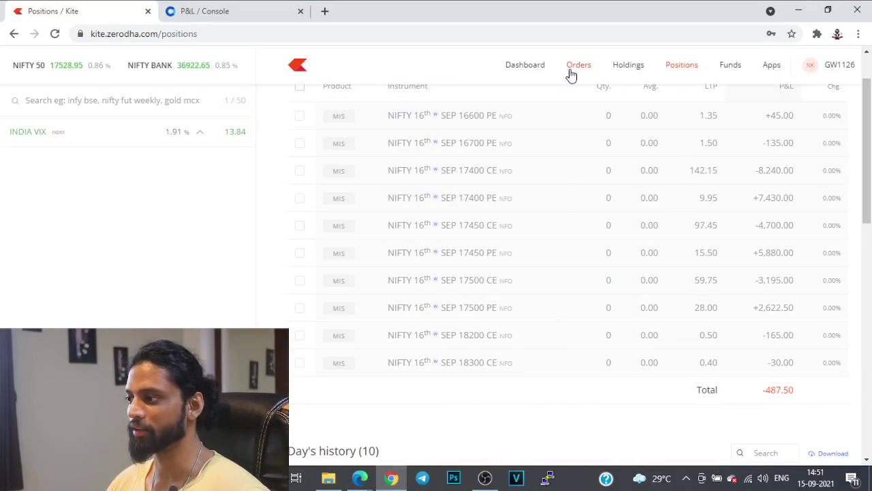
Check the second account's executed orders, then highlight the first account's +16,692.50 total.
click(572, 74)
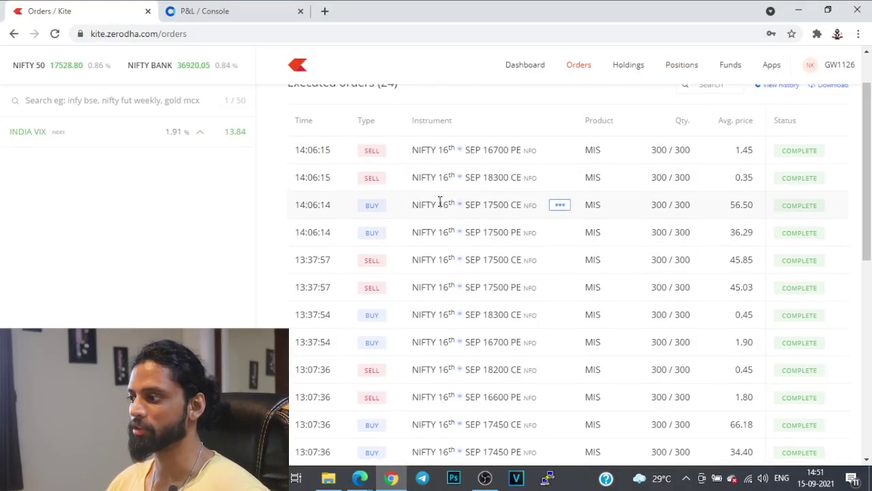
scroll(477, 232, up, 1)
click(684, 66)
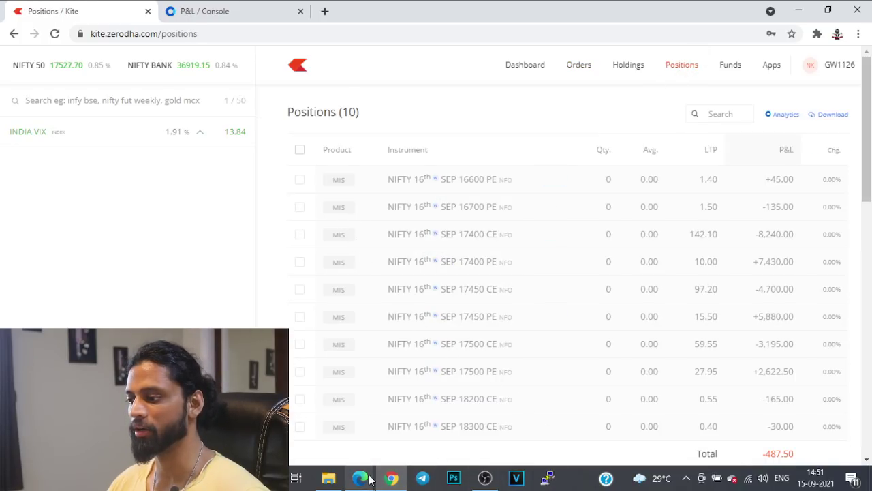
click(315, 425)
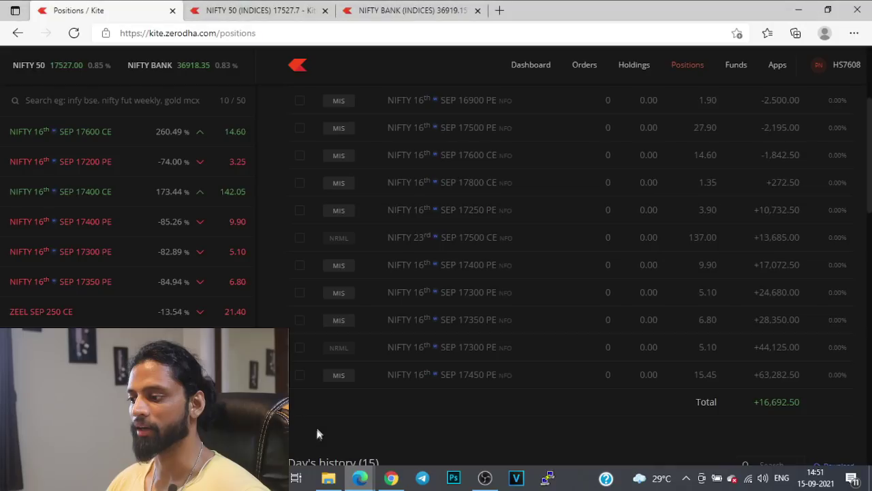
double_click(790, 402)
click(255, 11)
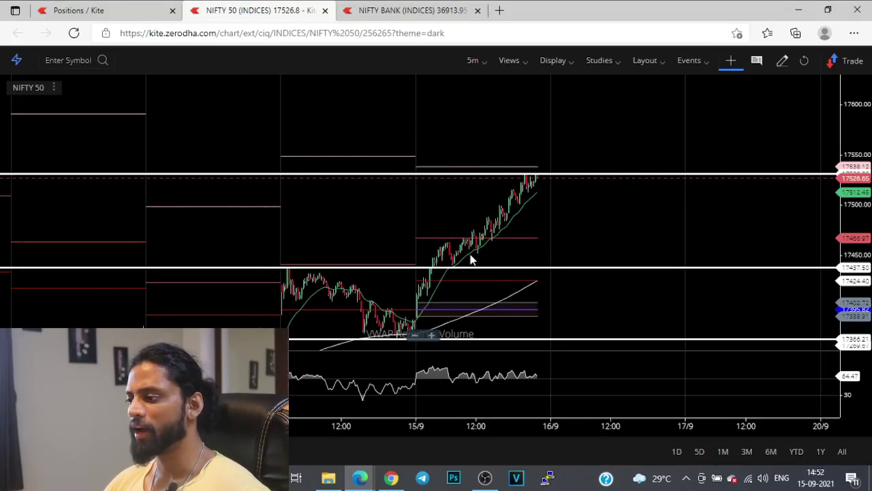
drag(469, 259, 460, 259)
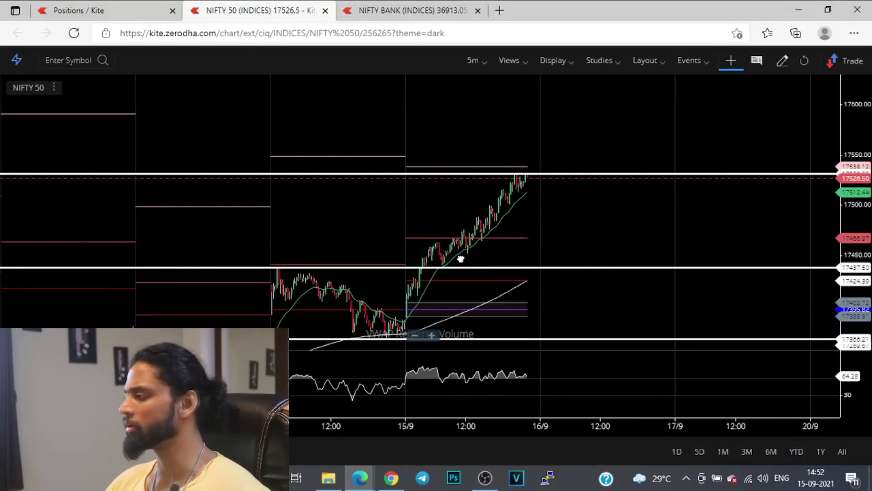
drag(461, 259, 430, 264)
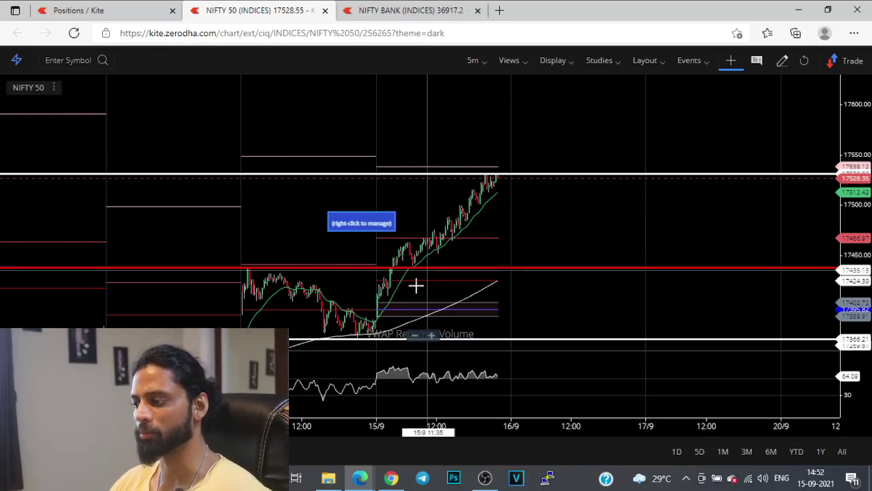
scroll(409, 289, up, 3)
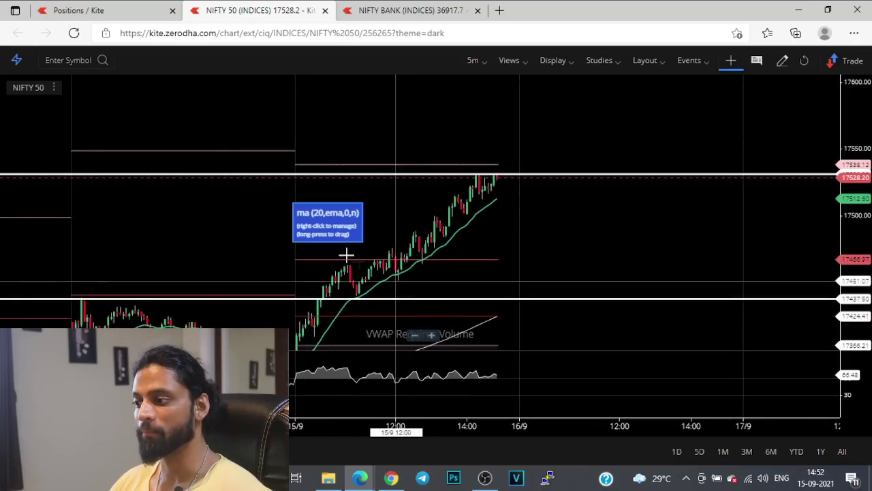
drag(234, 233, 300, 202)
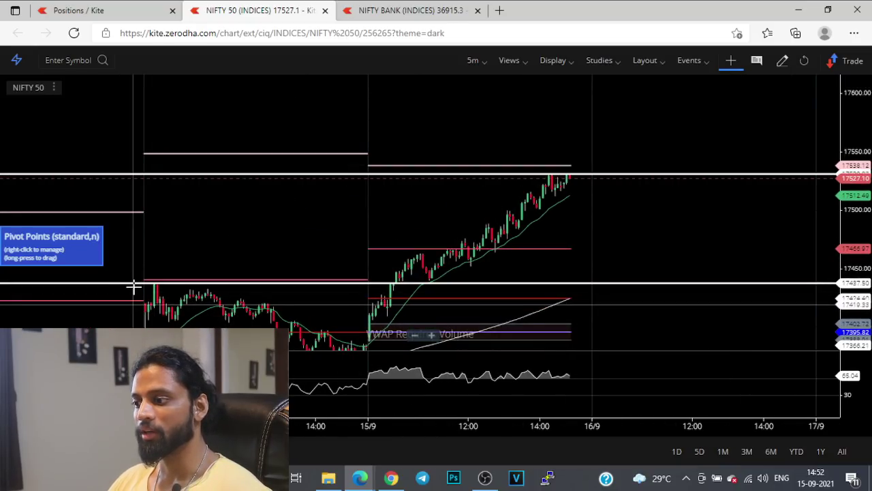
drag(331, 308, 308, 253)
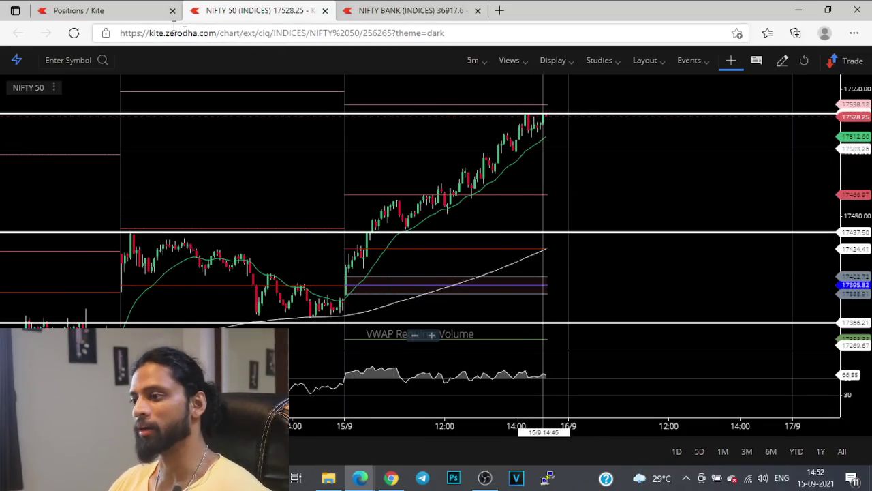
click(121, 12)
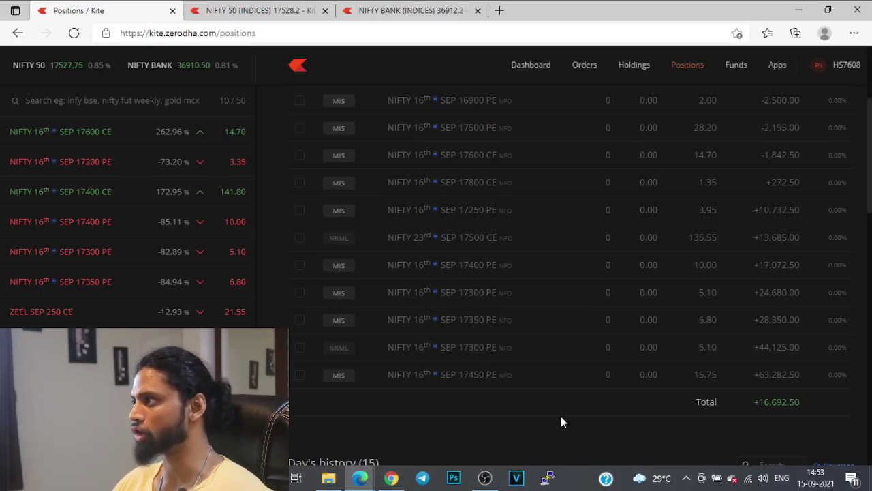
drag(806, 402, 738, 397)
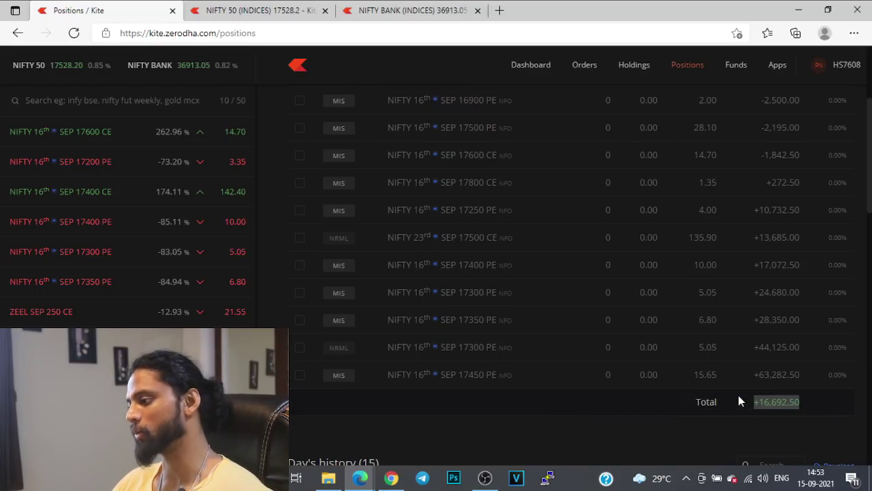
click(268, 171)
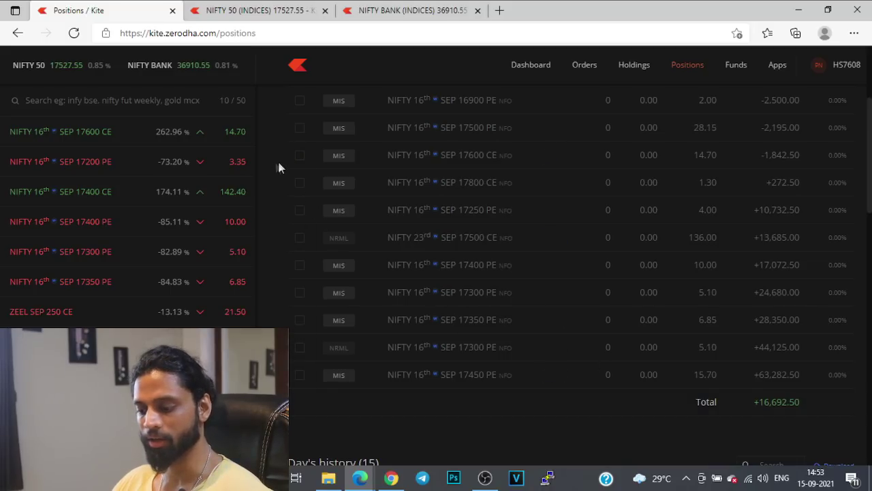